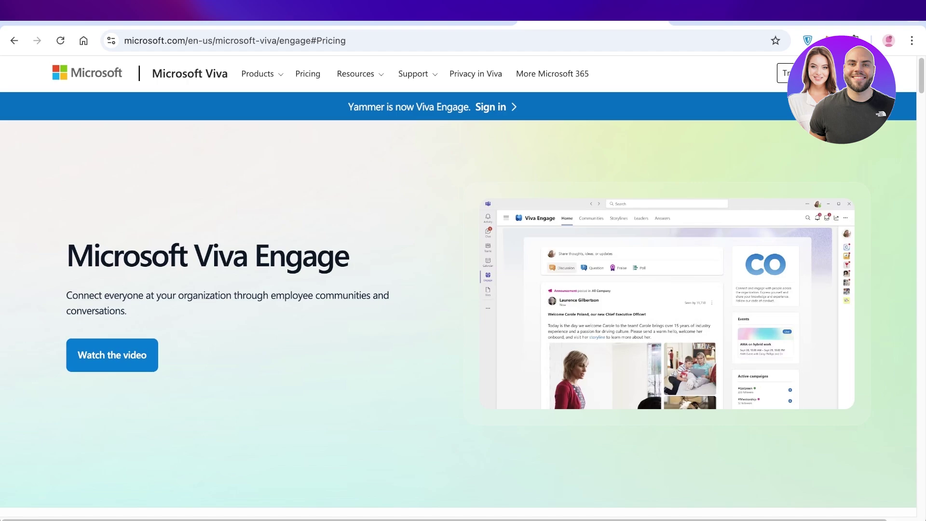
# - Review the Build community topics in the Viva Engage overview, expanding open conversations, announcements at scale and virtual townhalls
pyautogui.scroll(-10, 458, 314)
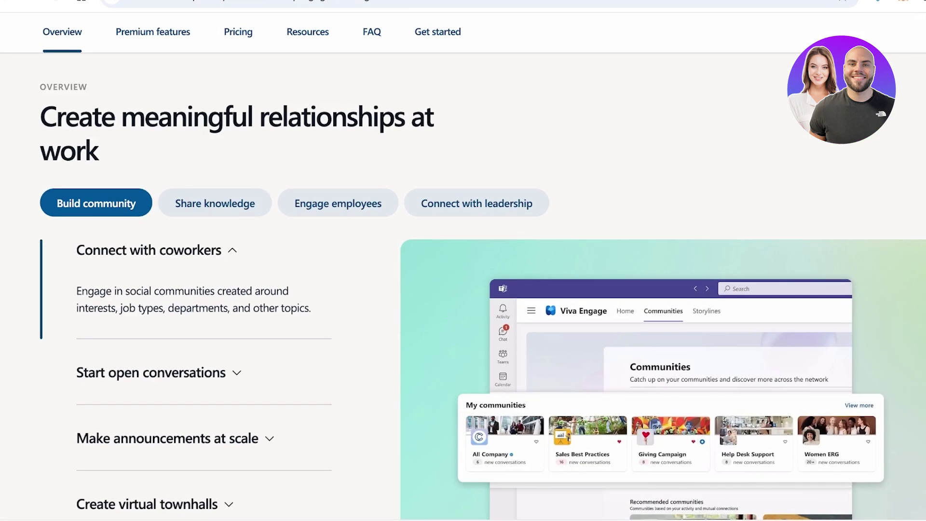
pyautogui.scroll(-1, 463, 289)
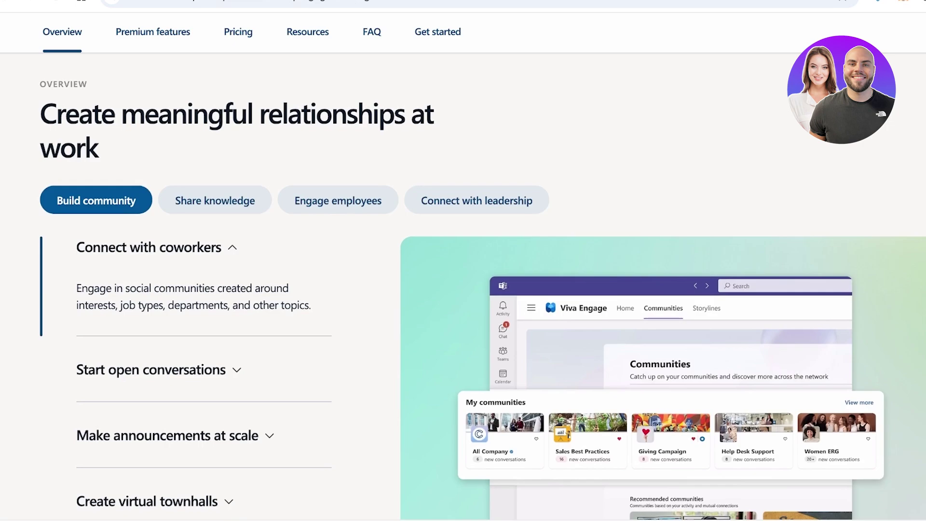
pyautogui.scroll(-6, 236, 126)
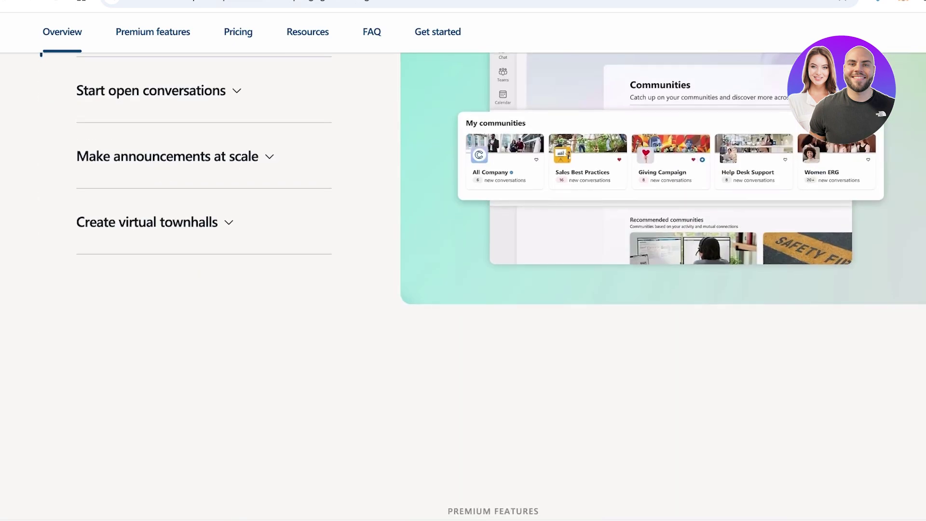
pyautogui.scroll(1, 236, 127)
pyautogui.click(236, 127)
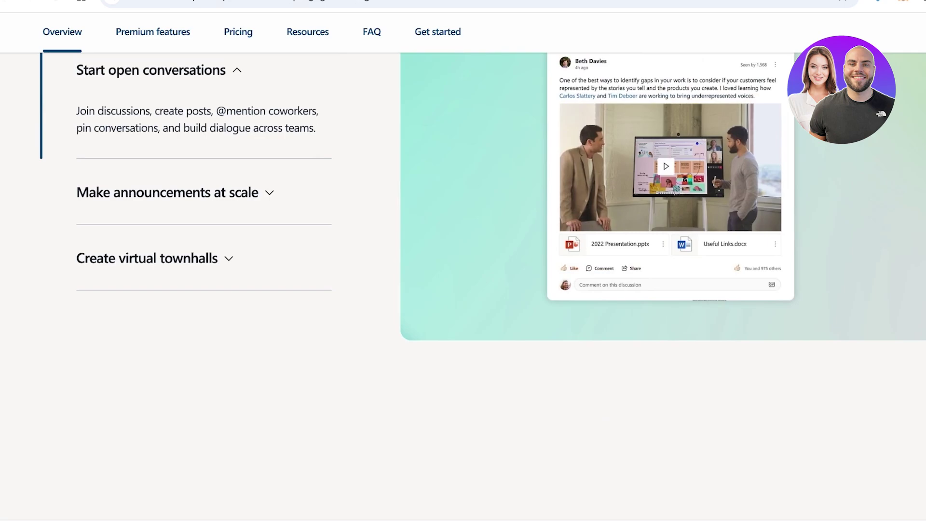
pyautogui.click(237, 193)
pyautogui.click(229, 258)
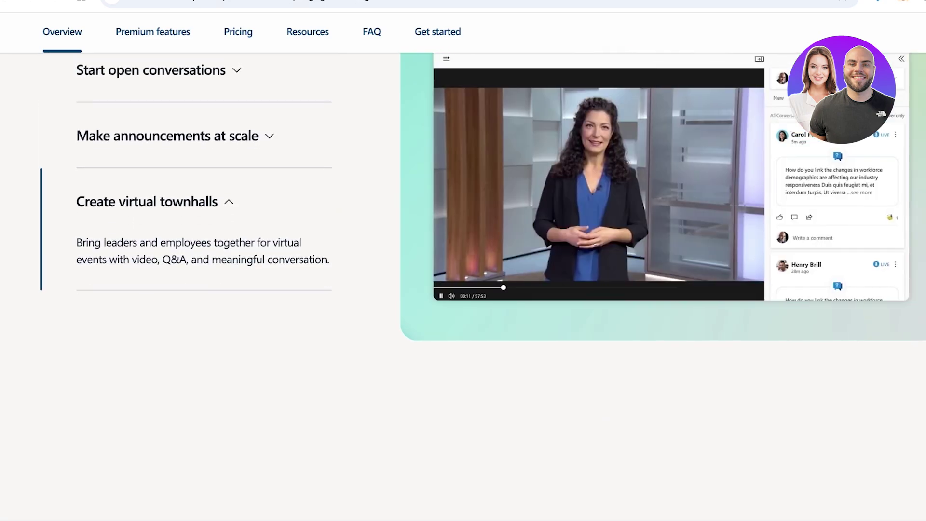
pyautogui.scroll(4, 463, 284)
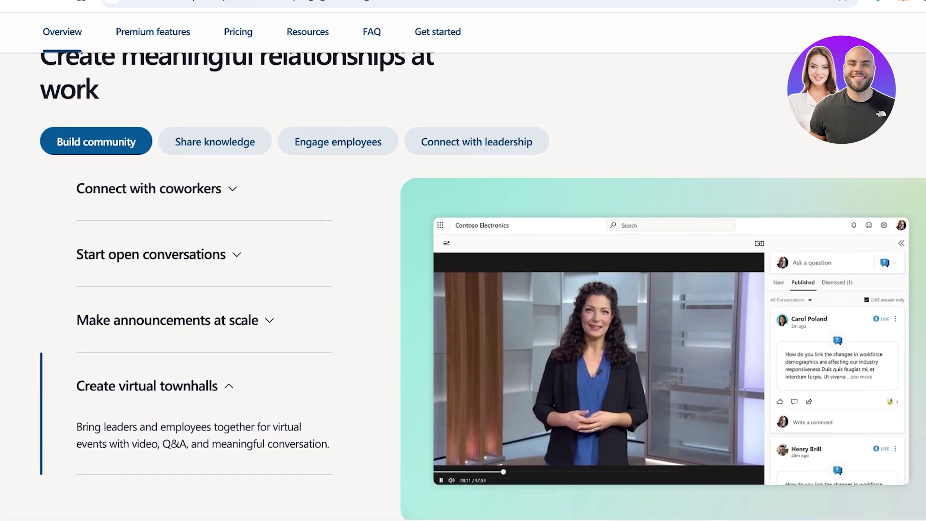
pyautogui.scroll(1, 463, 284)
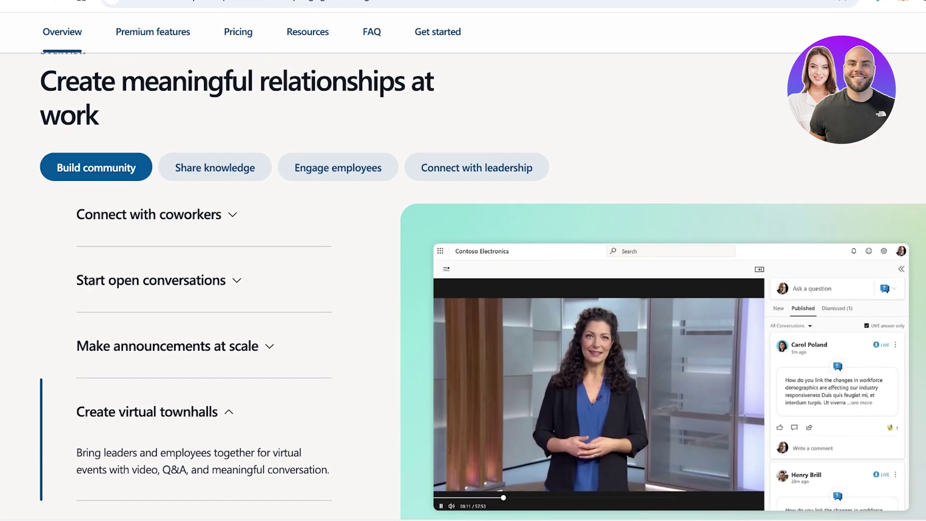
# - Review the premium features and the comparison of Viva Engage in Microsoft 365 with Viva Engage in the Viva suite
pyautogui.scroll(-20, 463, 285)
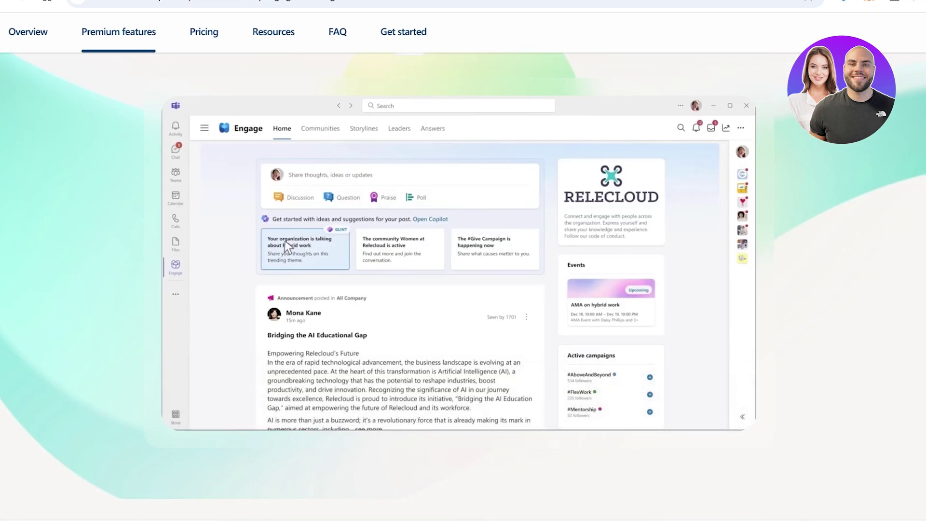
pyautogui.scroll(-4, 463, 285)
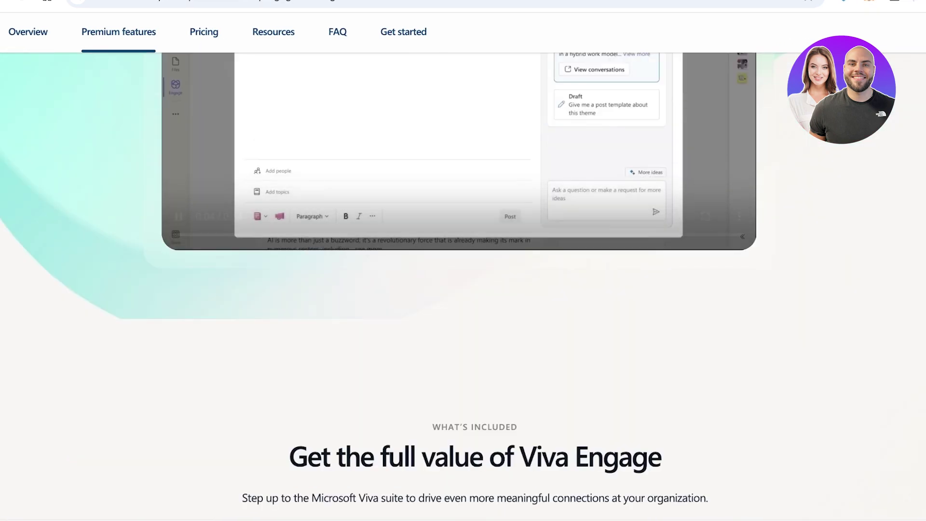
pyautogui.scroll(-3, 463, 285)
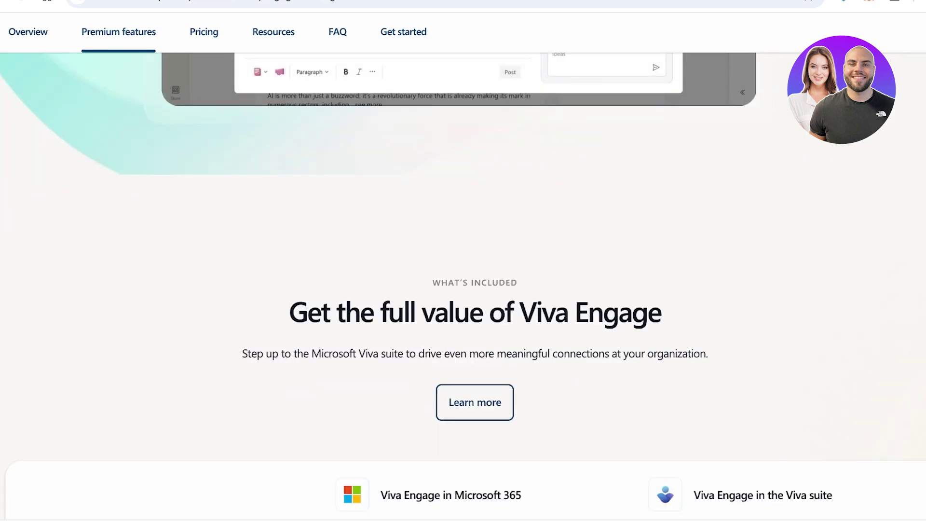
pyautogui.scroll(-7, 463, 284)
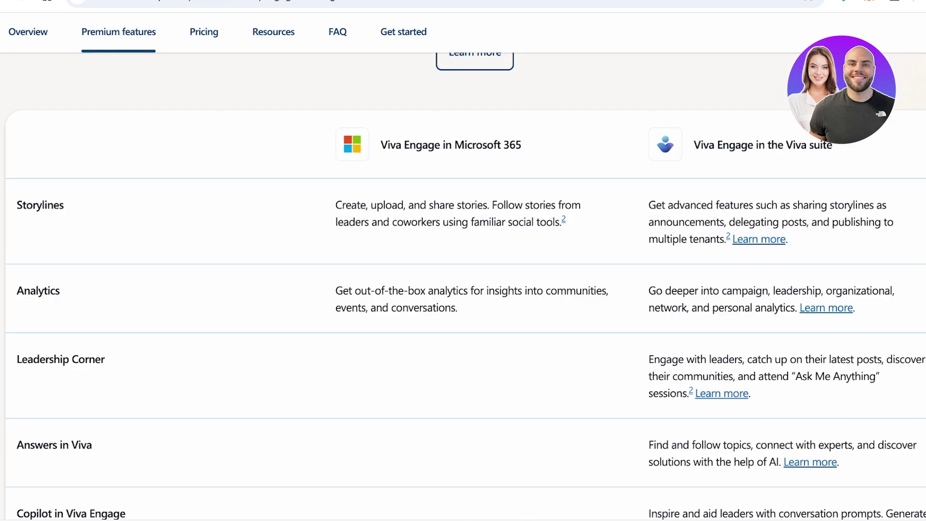
pyautogui.scroll(-3, 463, 284)
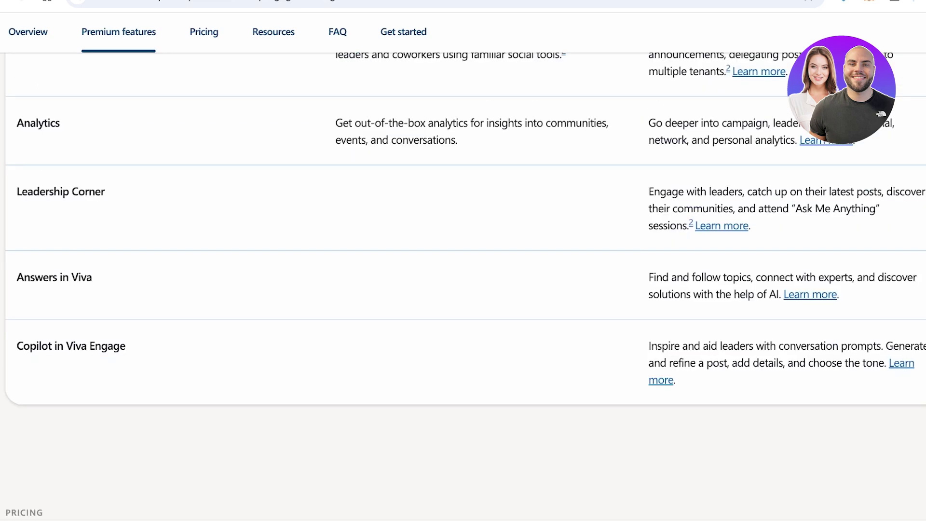
# - Examine the Viva plans and pricing for Employee Communications and Communities and for the Viva Suite
pyautogui.scroll(-6, 463, 285)
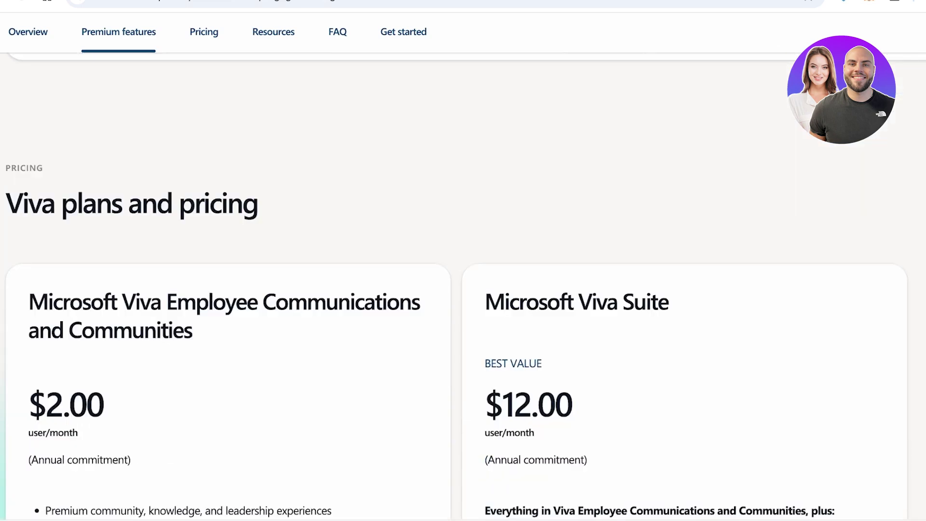
pyautogui.scroll(-1, 463, 285)
pyautogui.scroll(1, 463, 284)
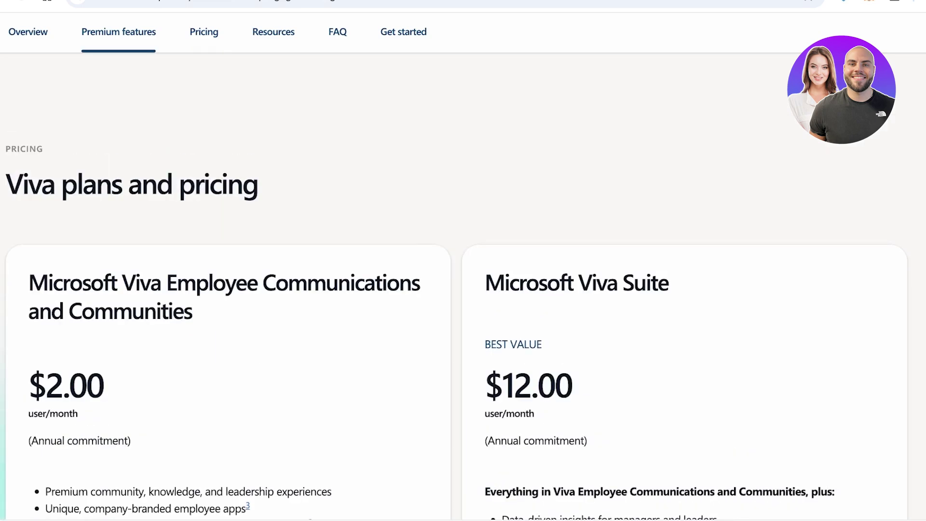
pyautogui.scroll(-3, 463, 285)
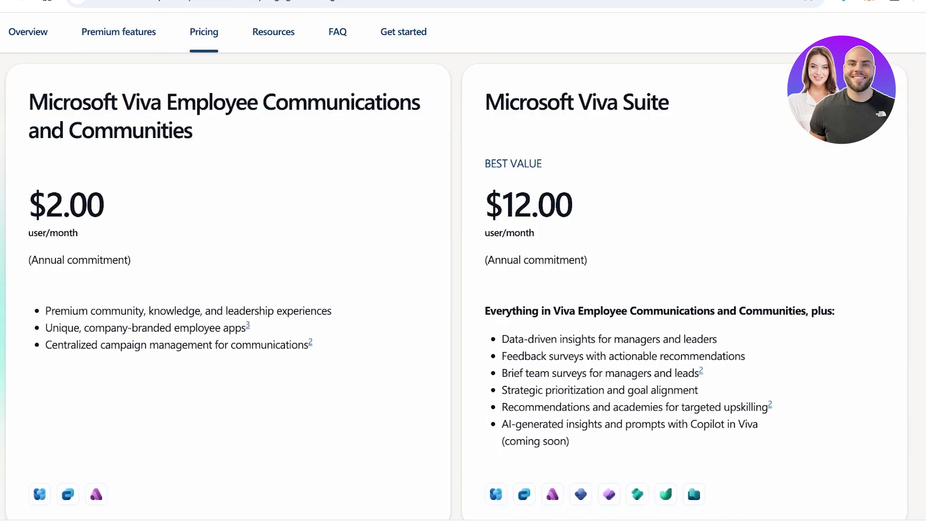
pyautogui.scroll(-9, 463, 285)
pyautogui.scroll(11, 463, 284)
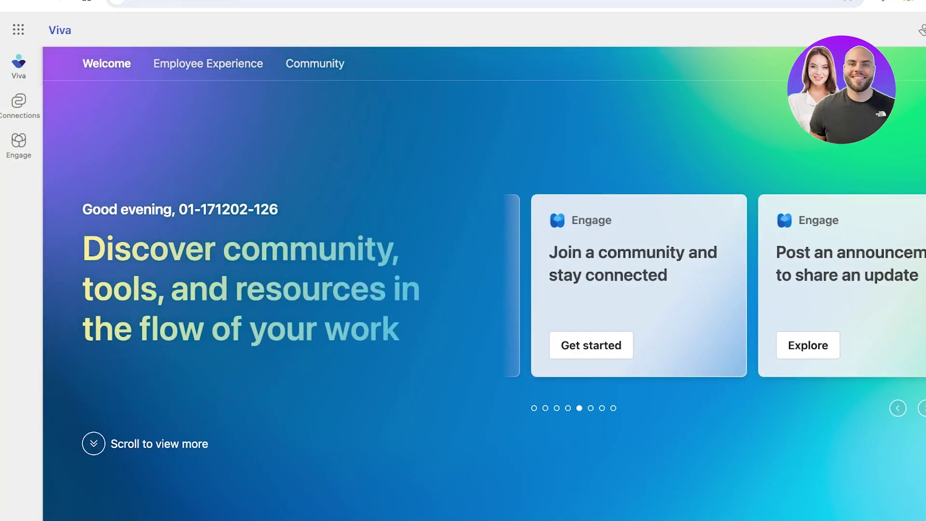
# - Look over the available Microsoft 365 apps, open Viva Engage and dismiss its Welcome back dialog
pyautogui.click(18, 30)
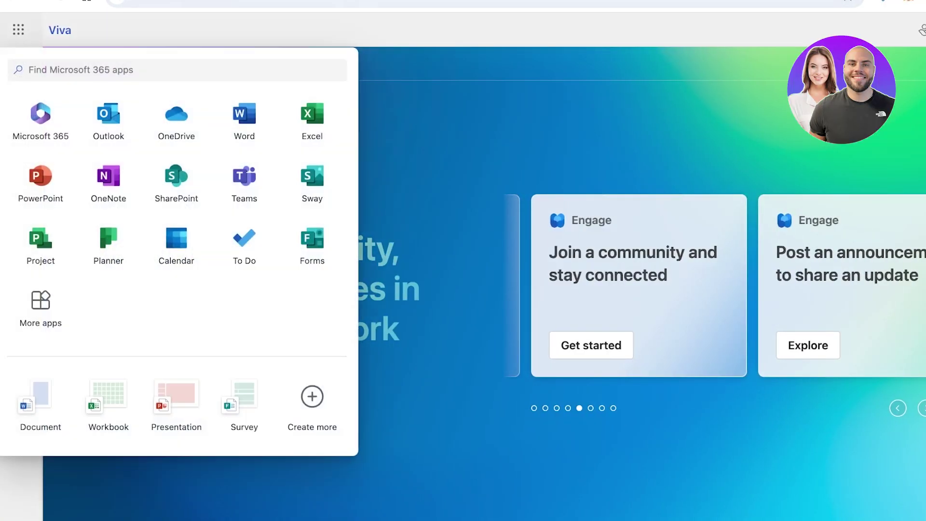
pyautogui.click(569, 427)
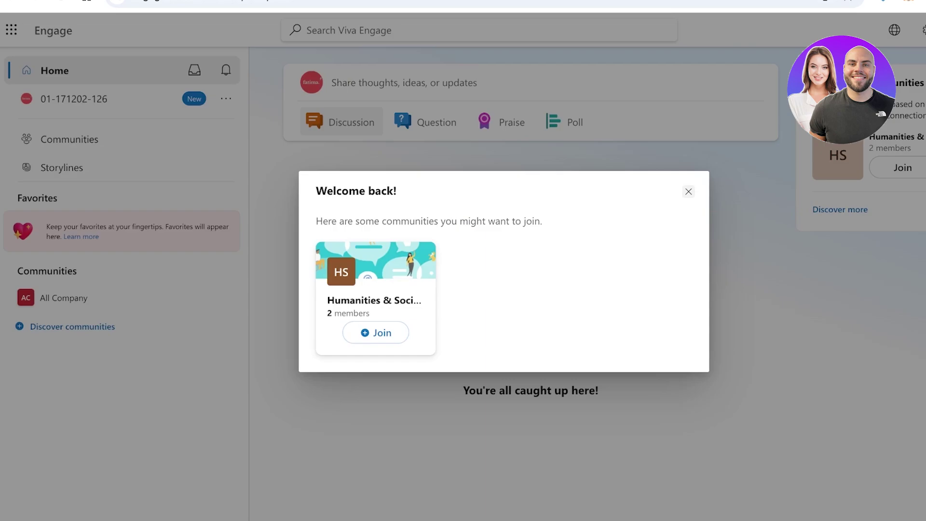
pyautogui.click(688, 191)
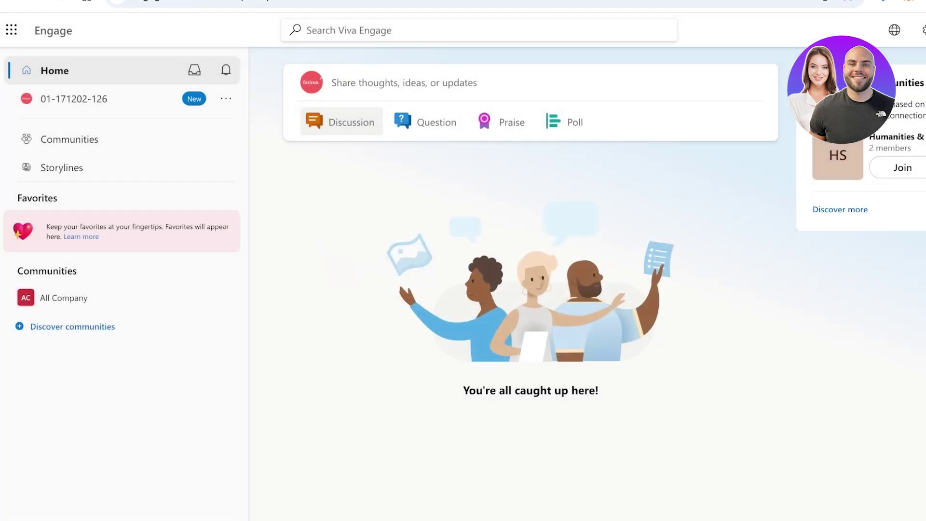
# - Open the account's own storyline page and read the explanation of what a storyline is
pyautogui.click(11, 30)
pyautogui.click(11, 30)
pyautogui.click(226, 98)
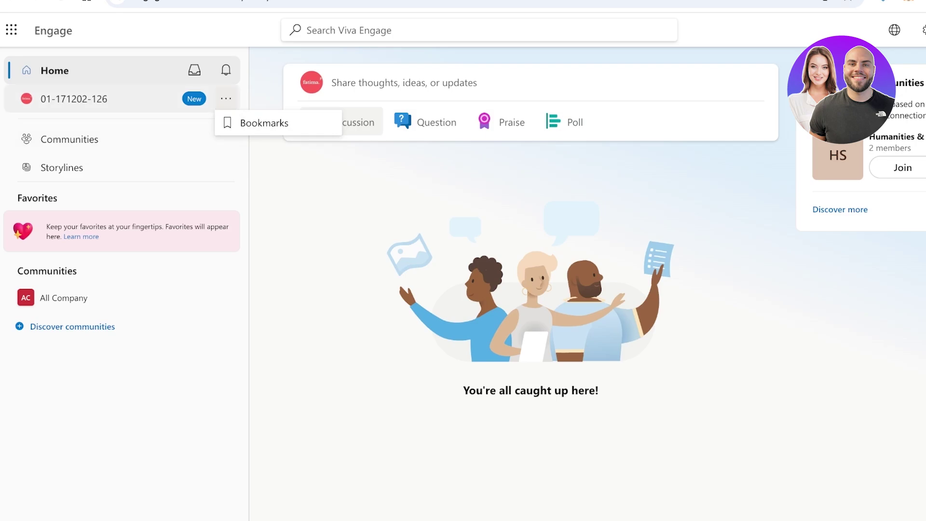
pyautogui.click(76, 98)
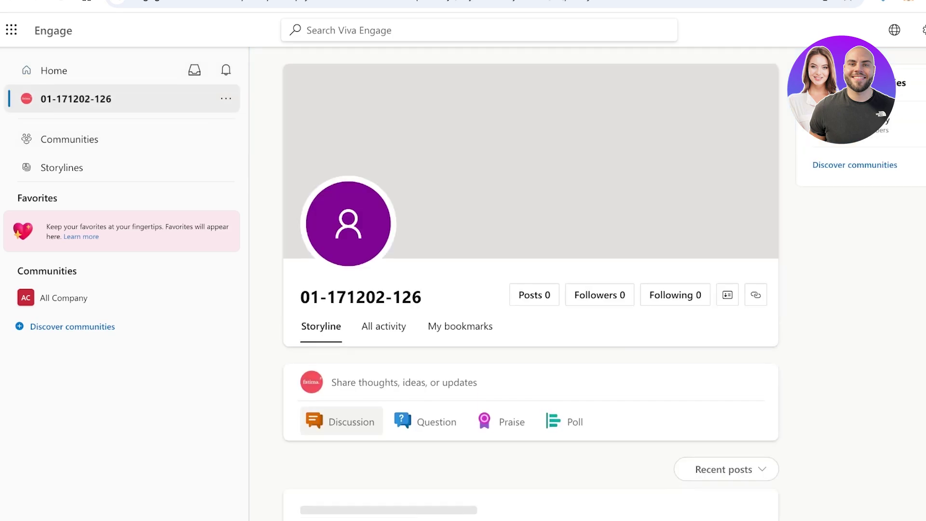
pyautogui.scroll(-3, 531, 290)
pyautogui.scroll(-3, 530, 289)
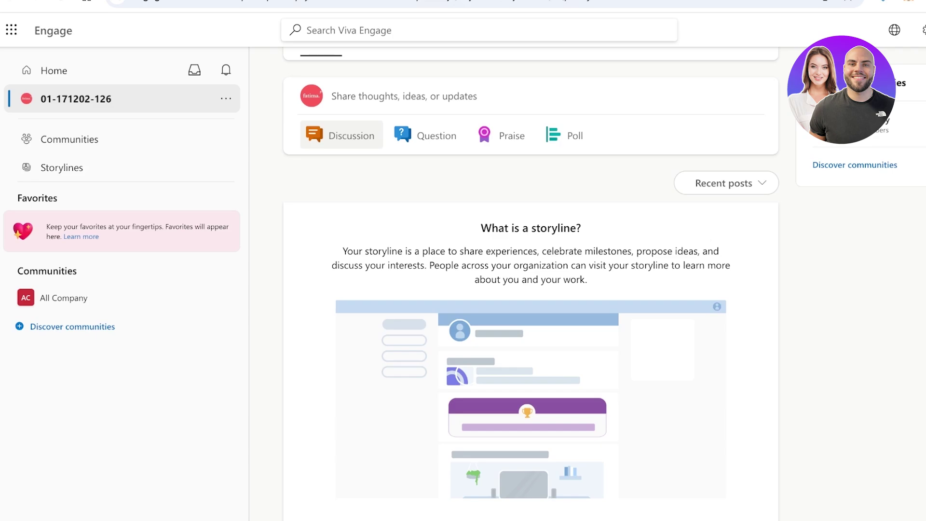
# - Expand the discussion composer on the storyline and view the post types it offers
pyautogui.click(342, 135)
pyautogui.click(317, 226)
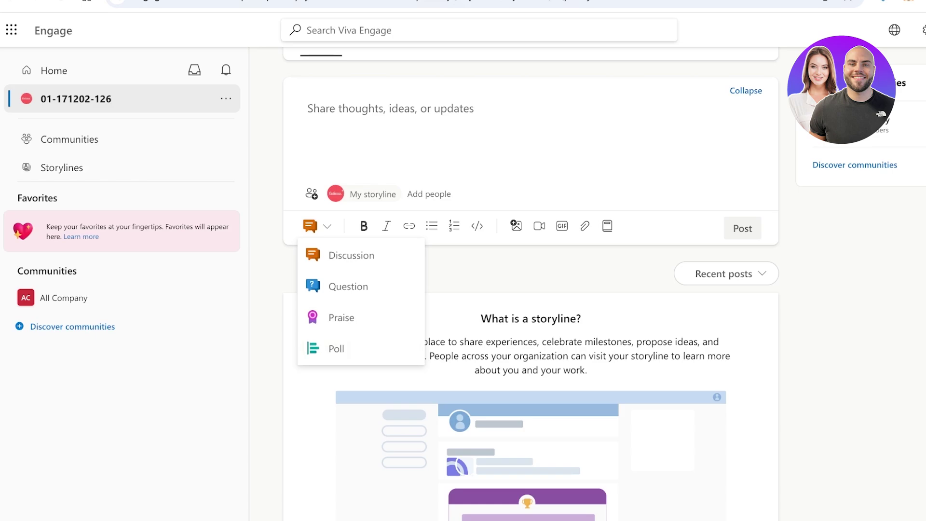
pyautogui.click(500, 149)
pyautogui.scroll(5, 499, 193)
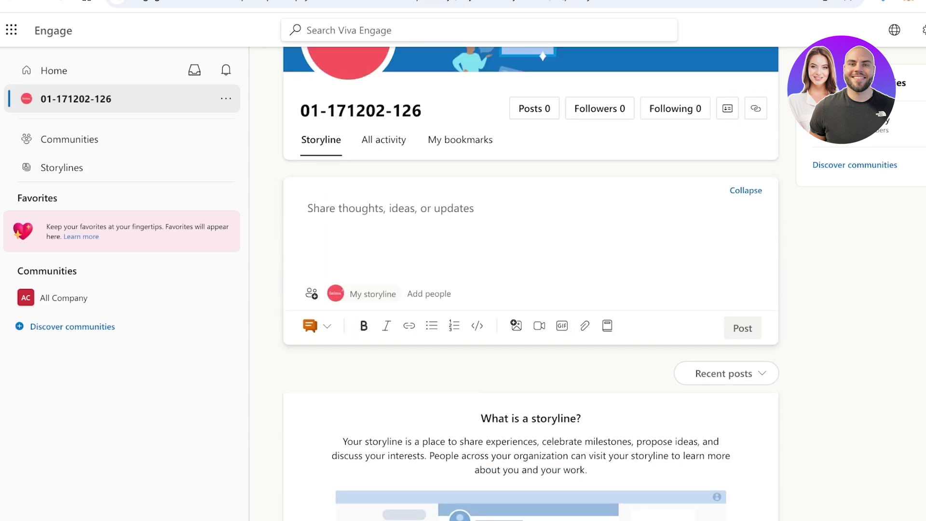
# - View the profile's all activity and bookmarks pages and check its list of followed people
pyautogui.click(383, 279)
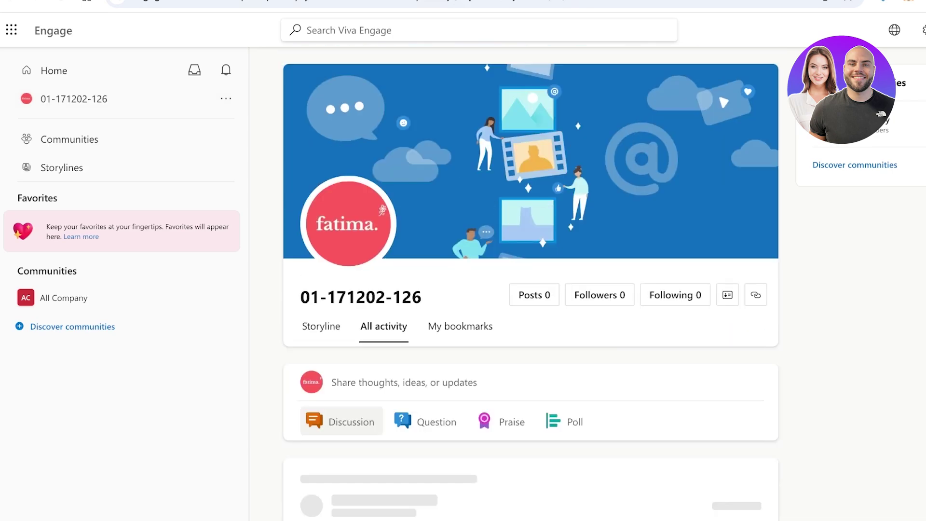
pyautogui.scroll(-4, 461, 326)
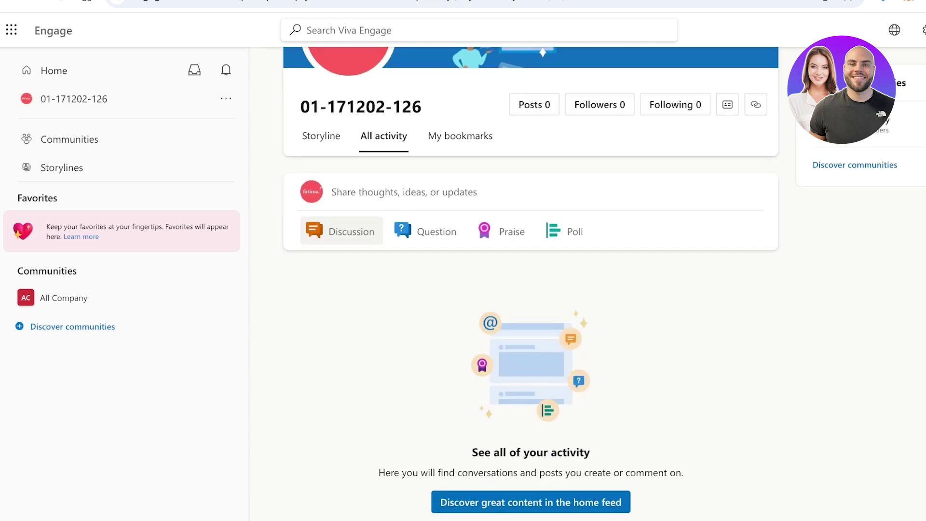
pyautogui.click(460, 136)
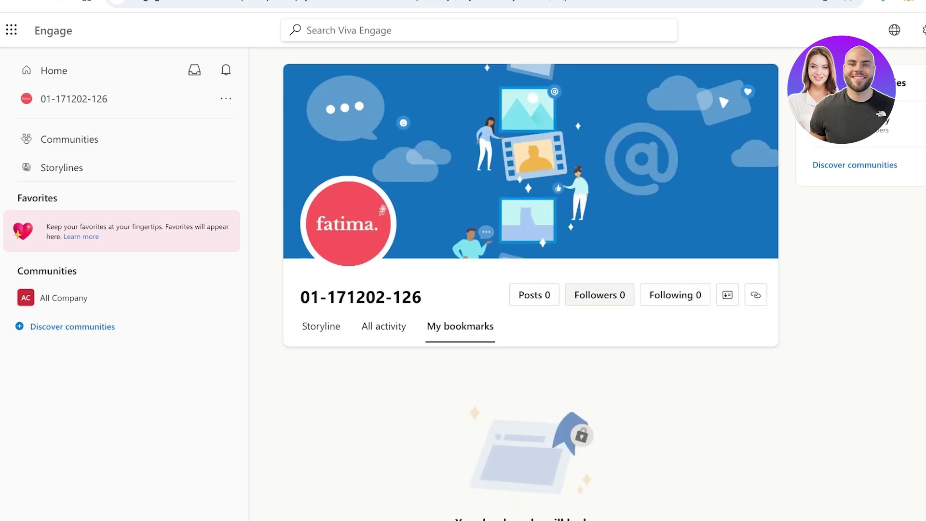
pyautogui.click(675, 295)
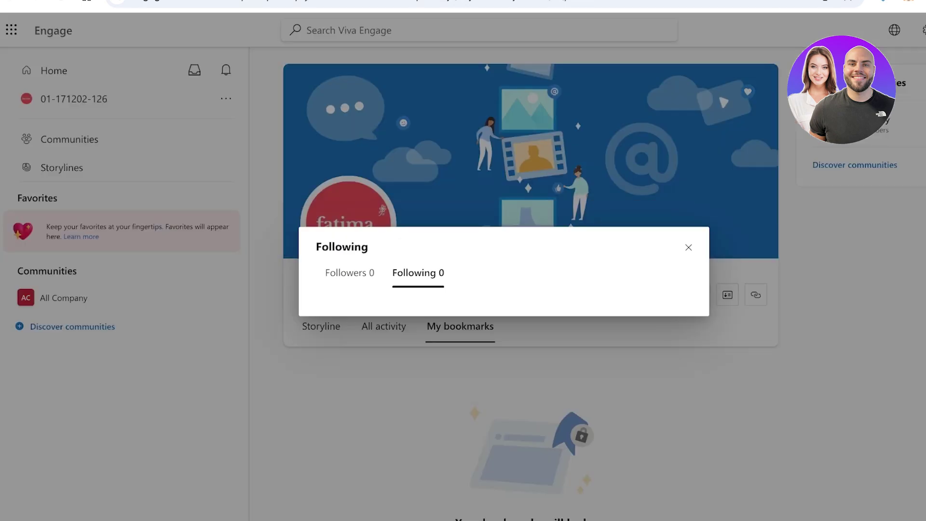
pyautogui.click(689, 247)
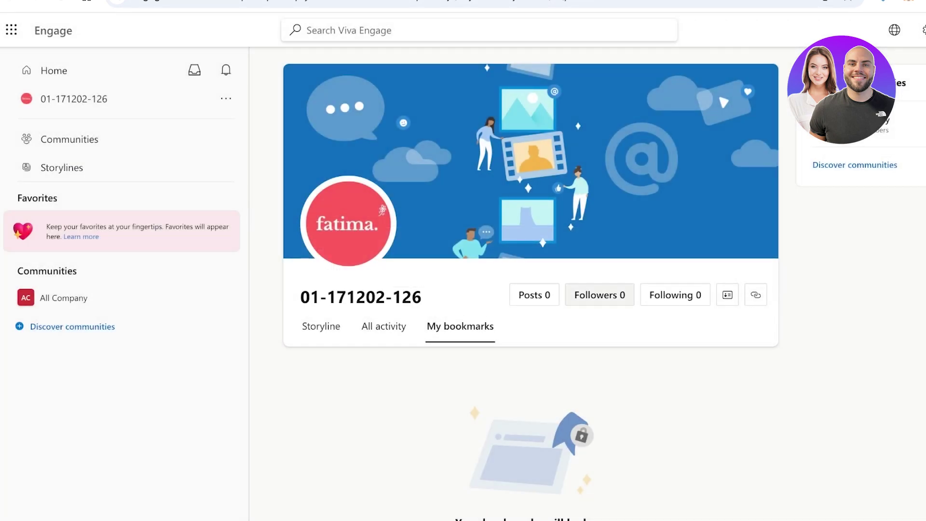
# - View the contact information and organization sections of the profile's contact card, and close the card
pyautogui.click(727, 295)
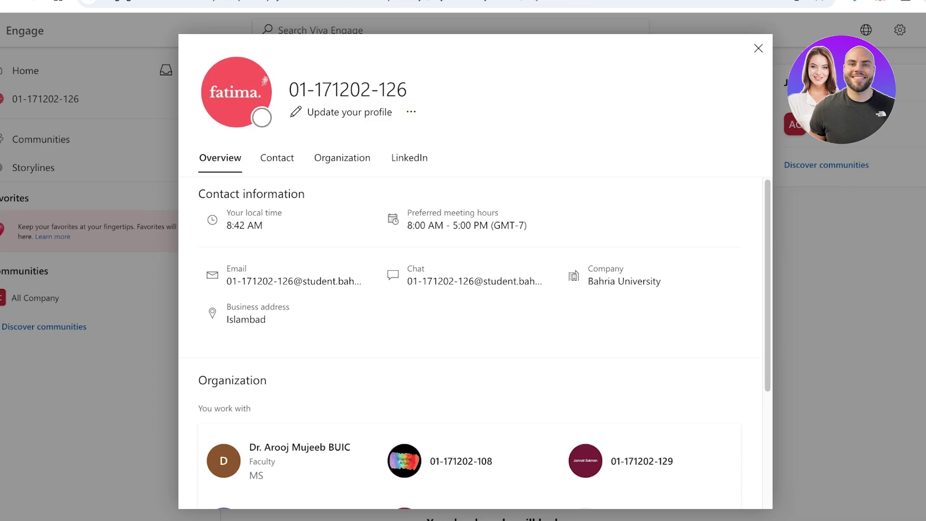
pyautogui.scroll(-4, 290, 338)
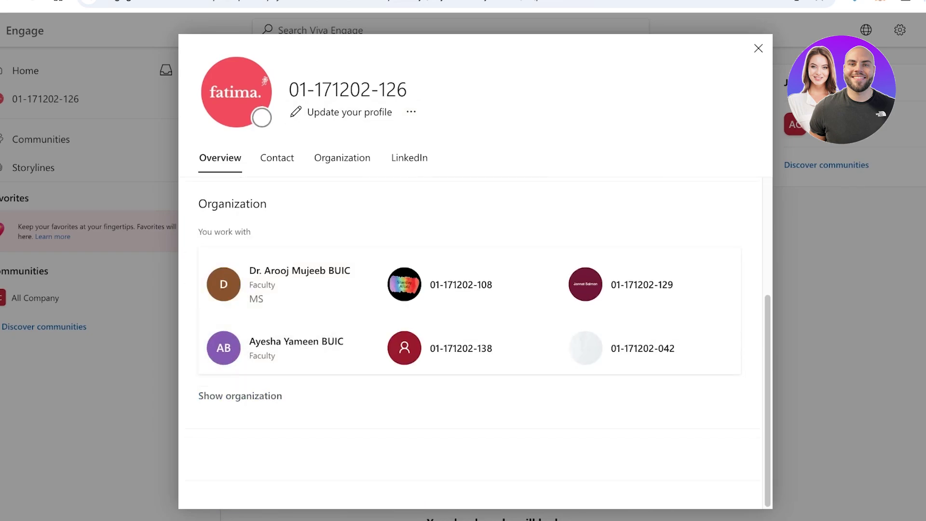
pyautogui.click(758, 48)
# - Browse the conversations in the All Company community and return to the profile's bookmarks page
pyautogui.click(35, 299)
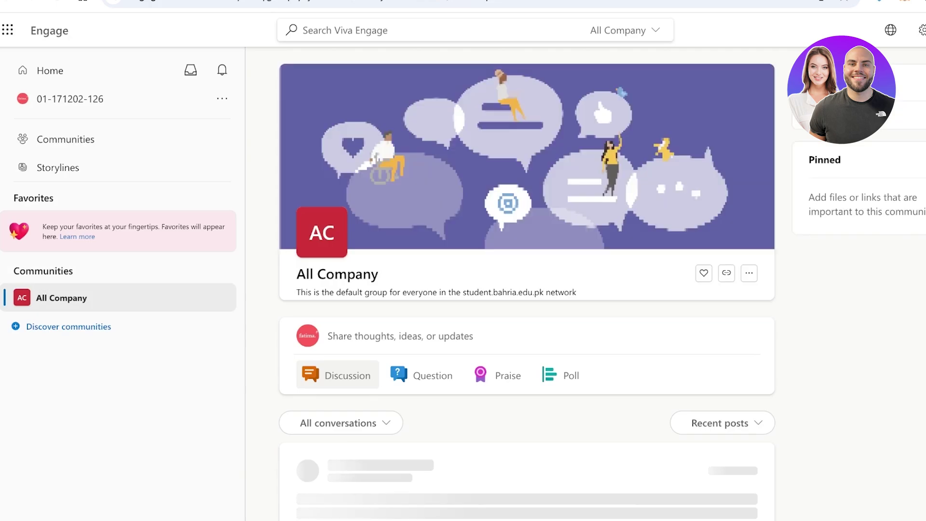
pyautogui.scroll(-10, 526, 337)
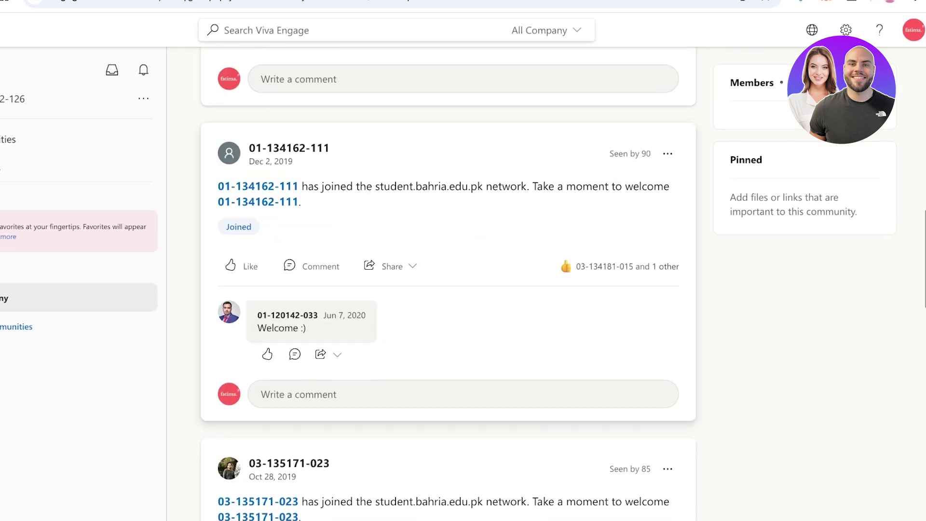
pyautogui.scroll(-10, 449, 338)
pyautogui.scroll(20, 449, 338)
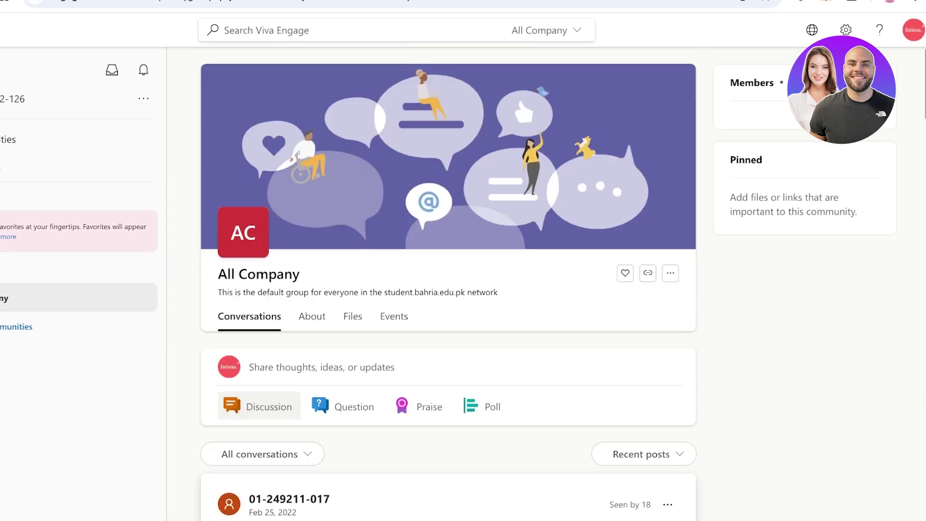
pyautogui.hotkey('alt', 'Left')
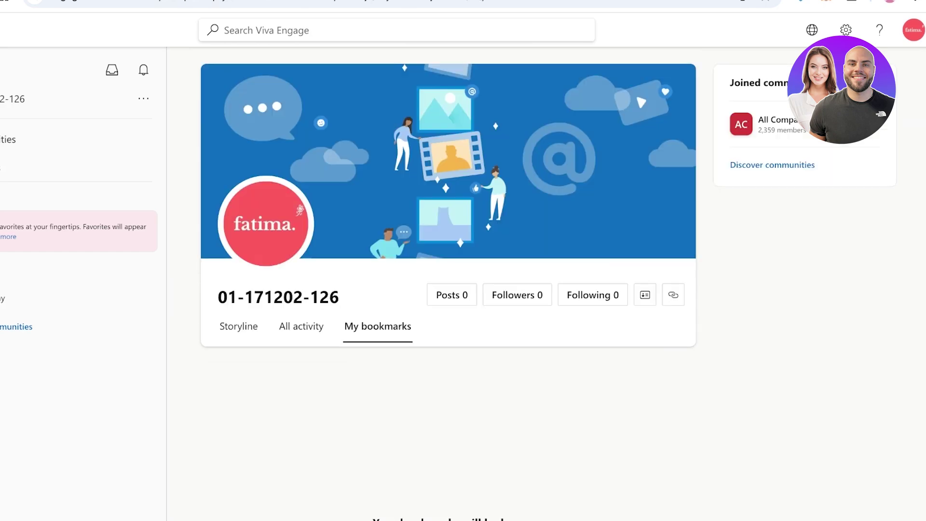
# - Open the Communities page and look through the joined and recommended communities
pyautogui.click(8, 140)
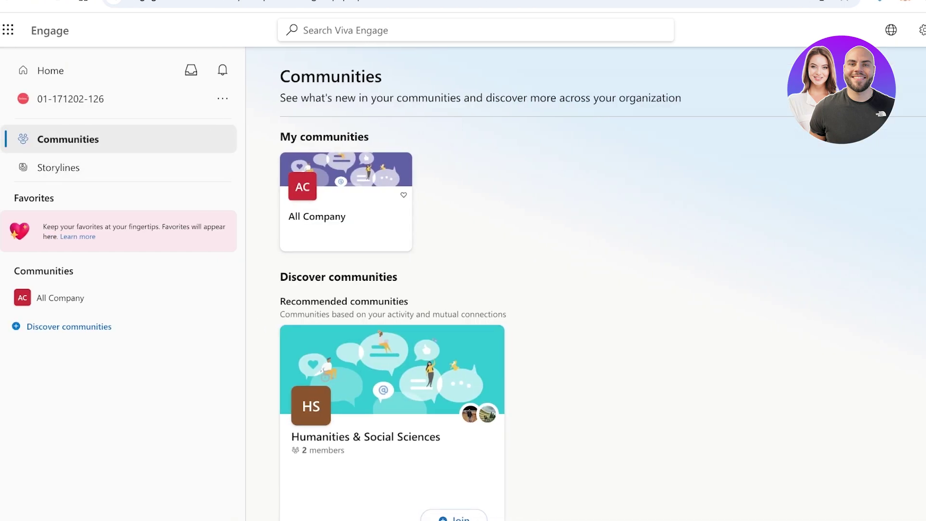
pyautogui.scroll(-2, 602, 284)
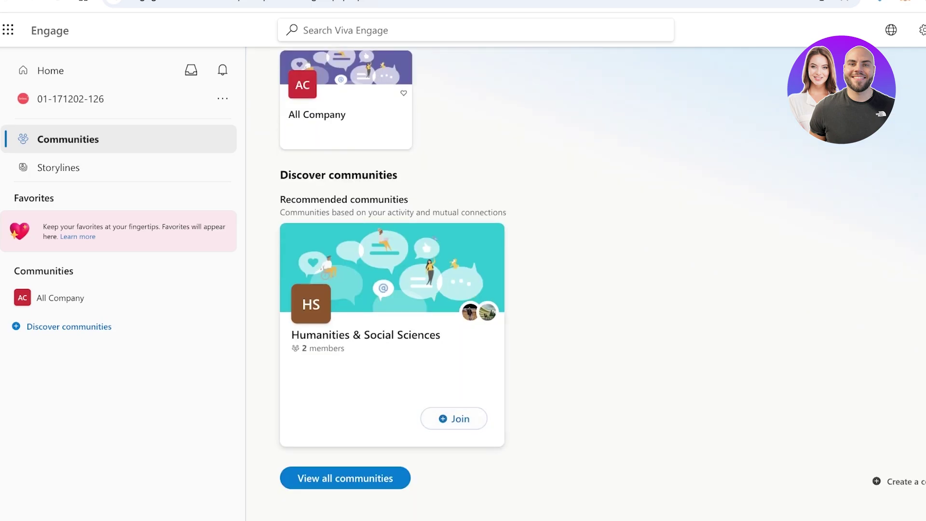
pyautogui.scroll(2, 602, 284)
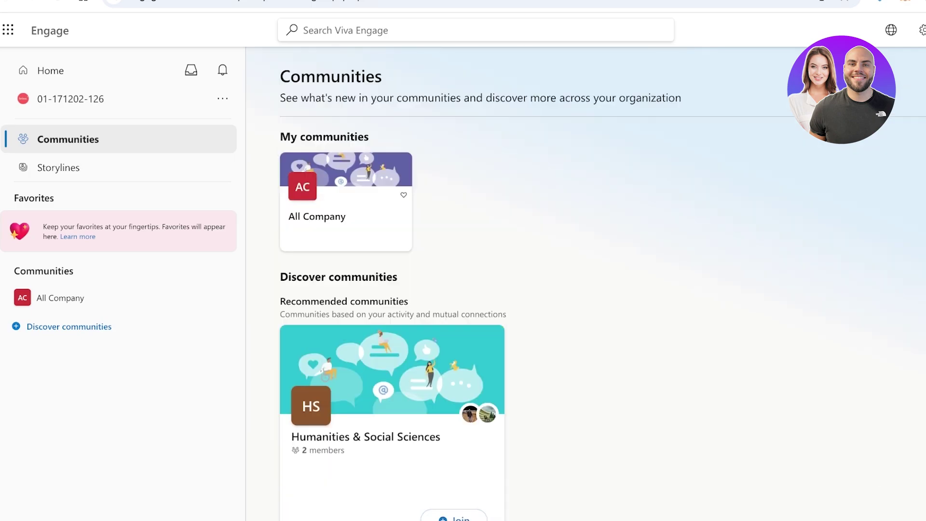
pyautogui.scroll(-2, 602, 283)
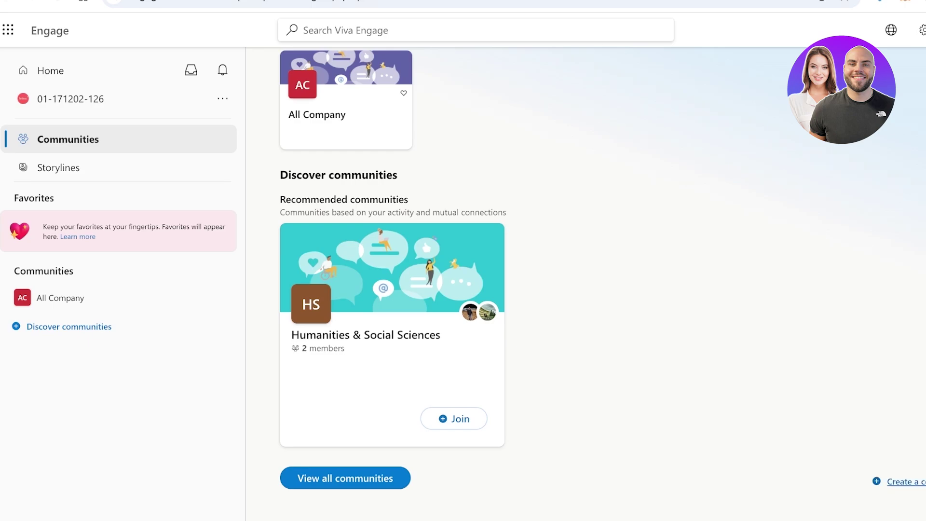
# - Start creating a new community and name it Marketing
pyautogui.click(902, 481)
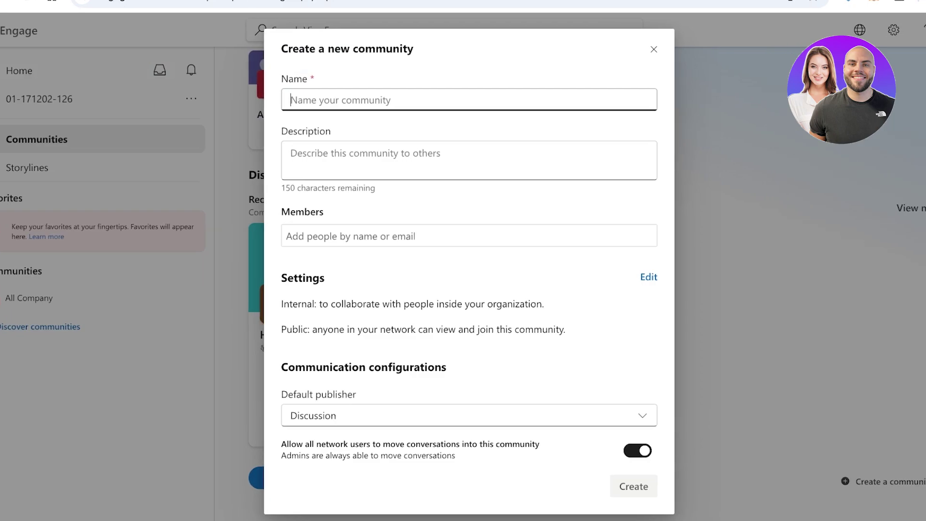
pyautogui.write('S')
pyautogui.press('BackSpace')
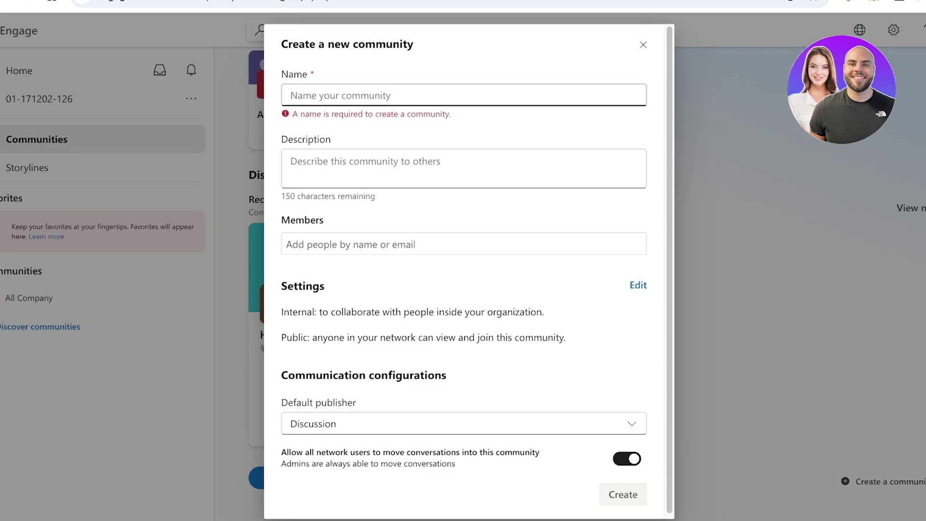
pyautogui.write('Art')
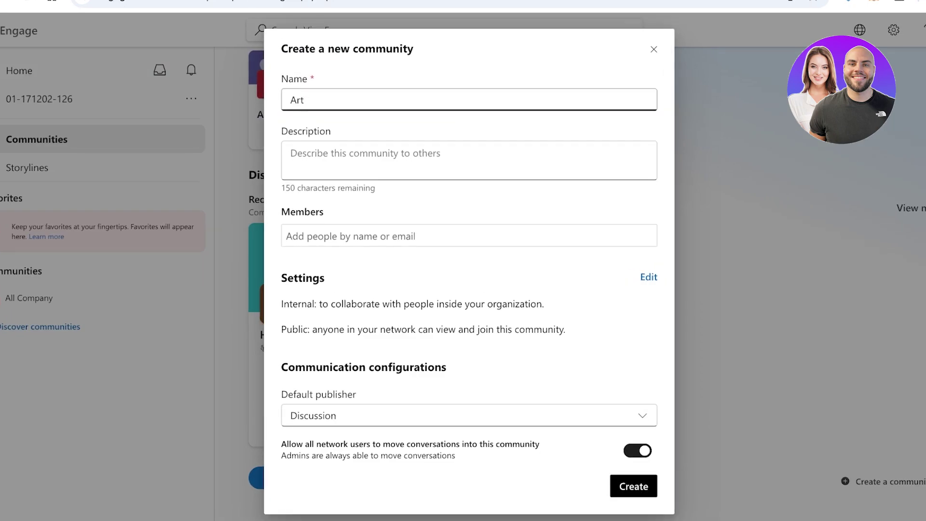
pyautogui.press('BackSpace')
pyautogui.press('BackSpace')
pyautogui.press('BackSpace')
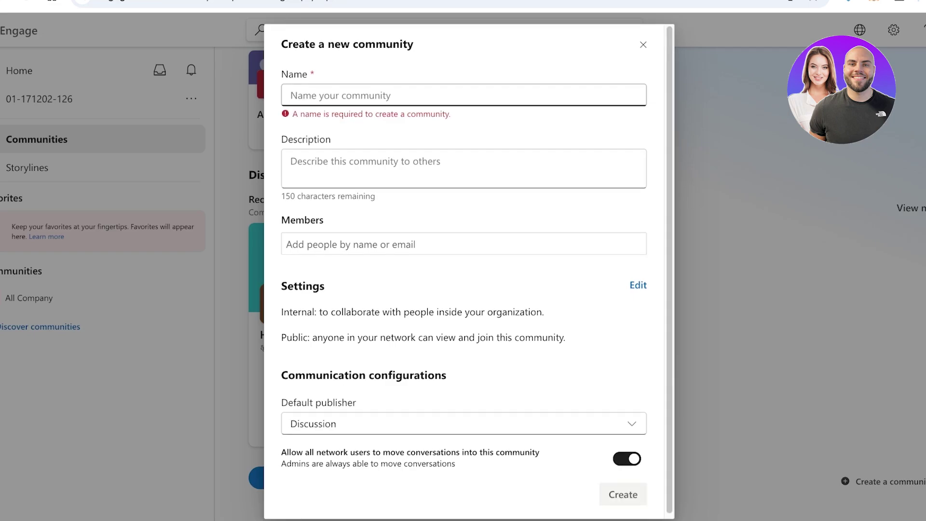
pyautogui.write('M')
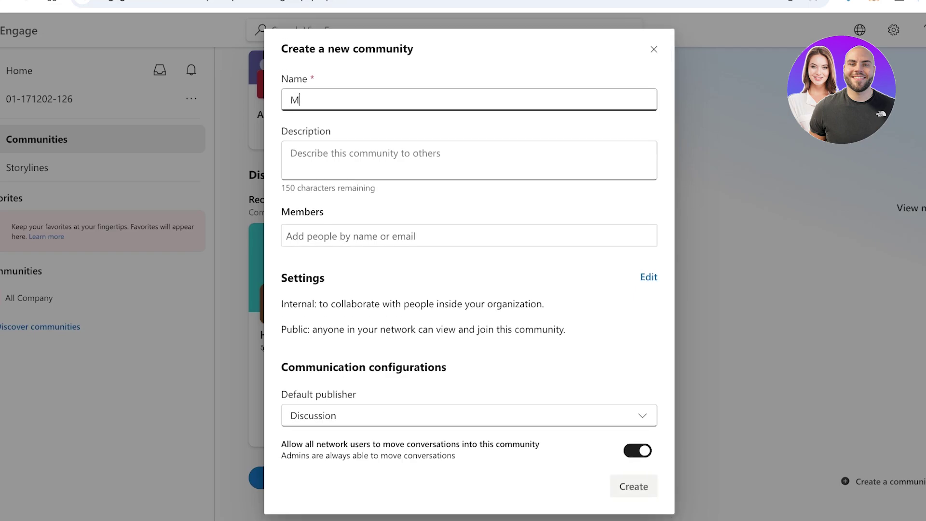
pyautogui.write('arketing')
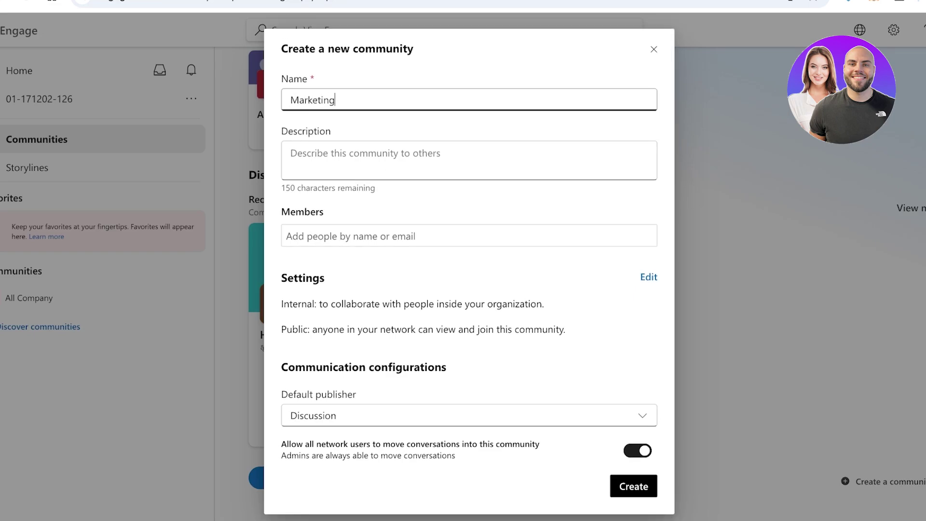
# - Describe the new community as "A place for all marketers and marketing ideas"
pyautogui.click(291, 154)
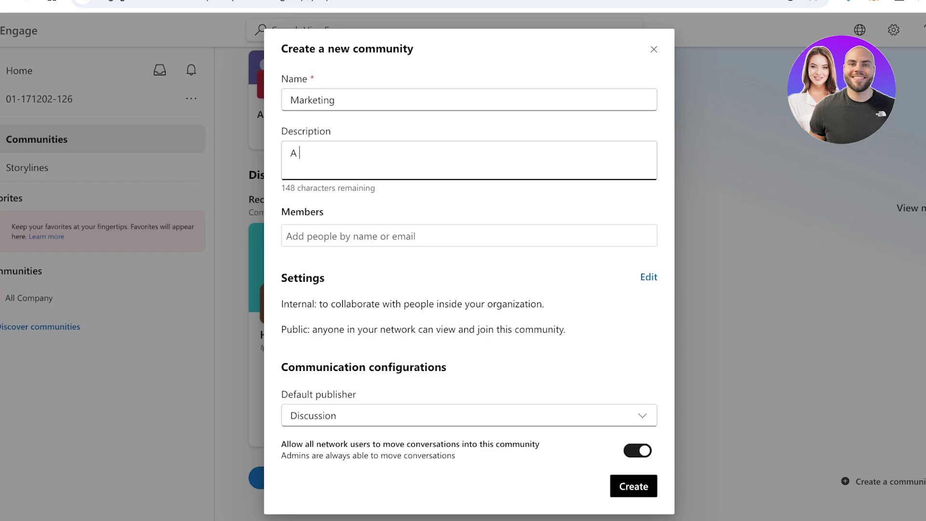
pyautogui.write('place for all marketers ')
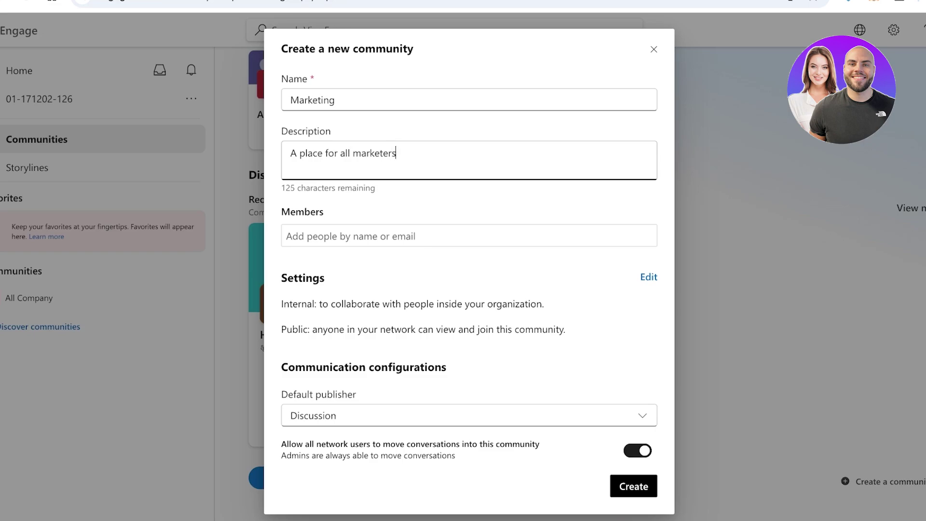
pyautogui.write('and marketing ideas')
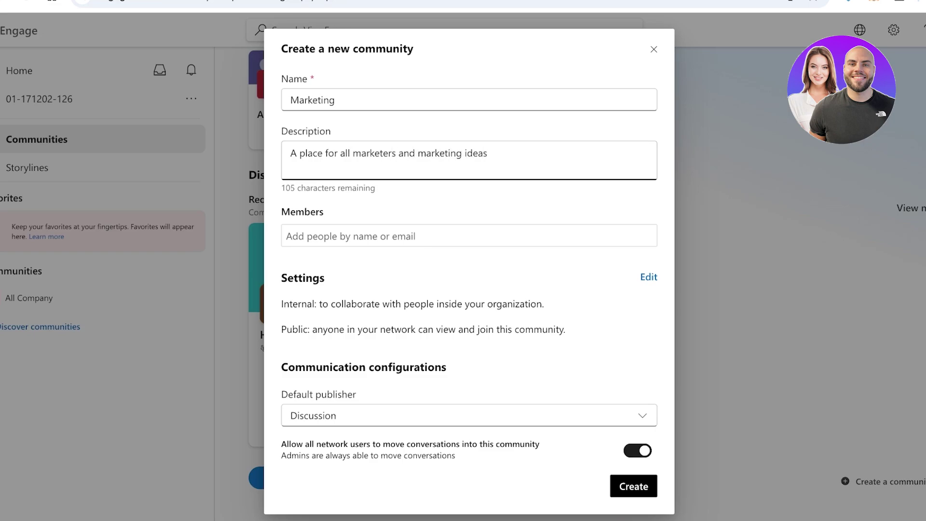
# - Look through the people suggested as members of the new community
pyautogui.click(469, 236)
pyautogui.scroll(-1, 374, 356)
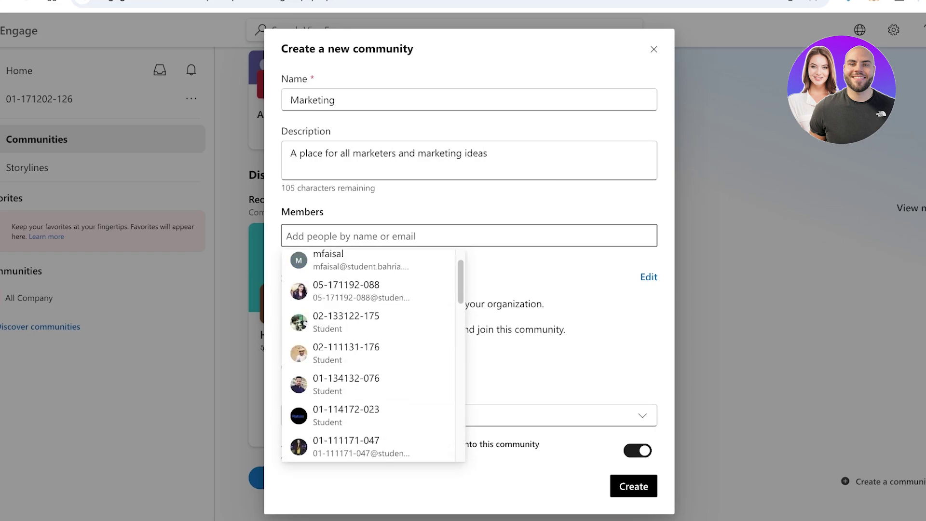
pyautogui.scroll(-10, 367, 321)
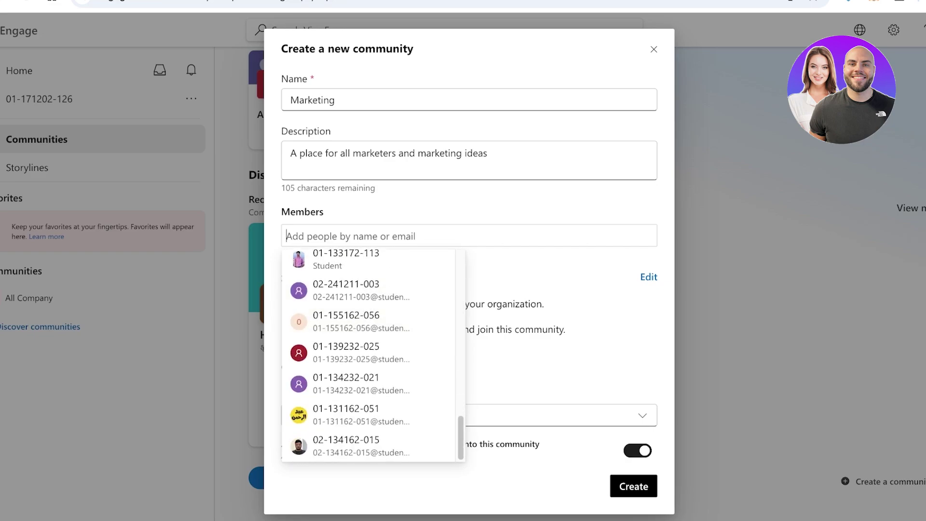
pyautogui.click(541, 278)
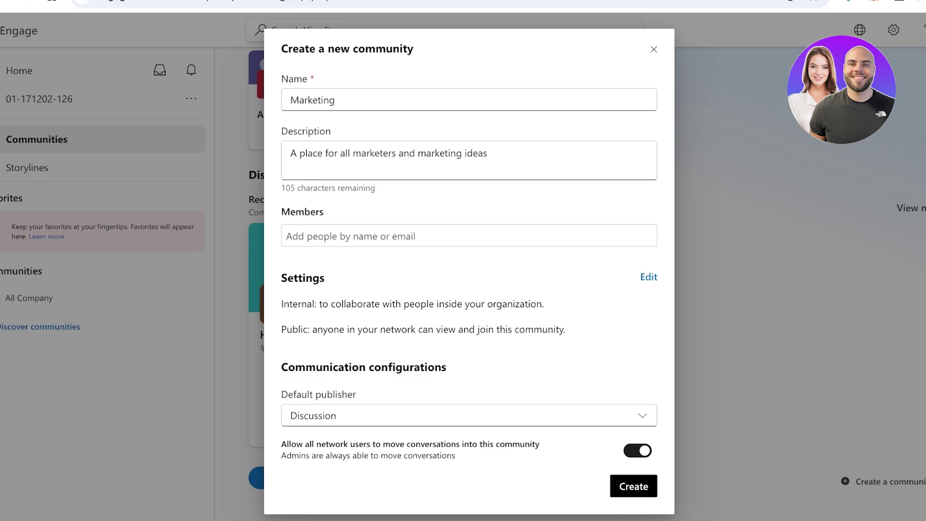
pyautogui.click(376, 236)
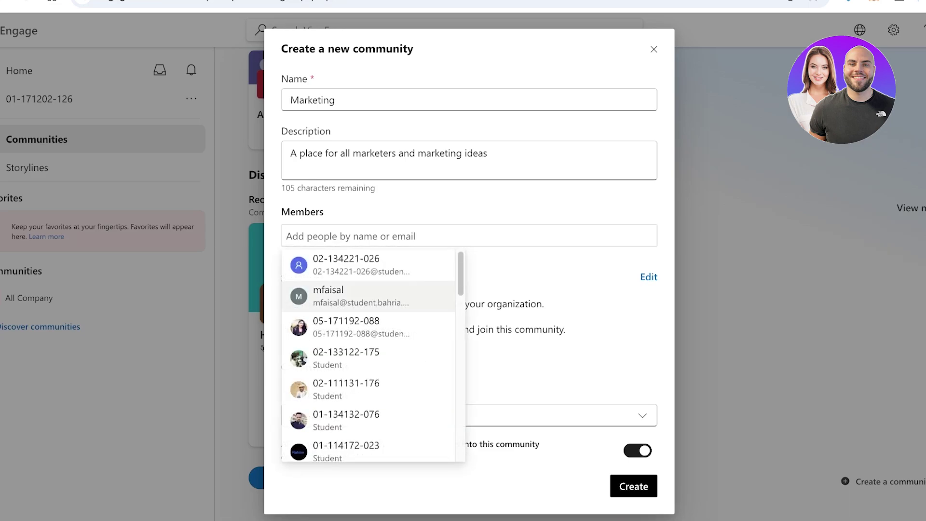
pyautogui.scroll(-10, 376, 343)
pyautogui.scroll(-3, 369, 356)
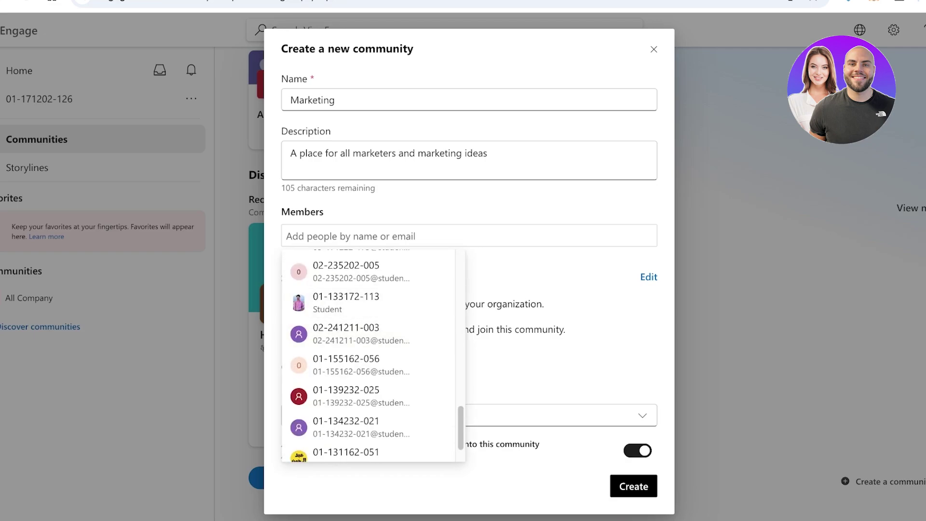
pyautogui.press('Escape')
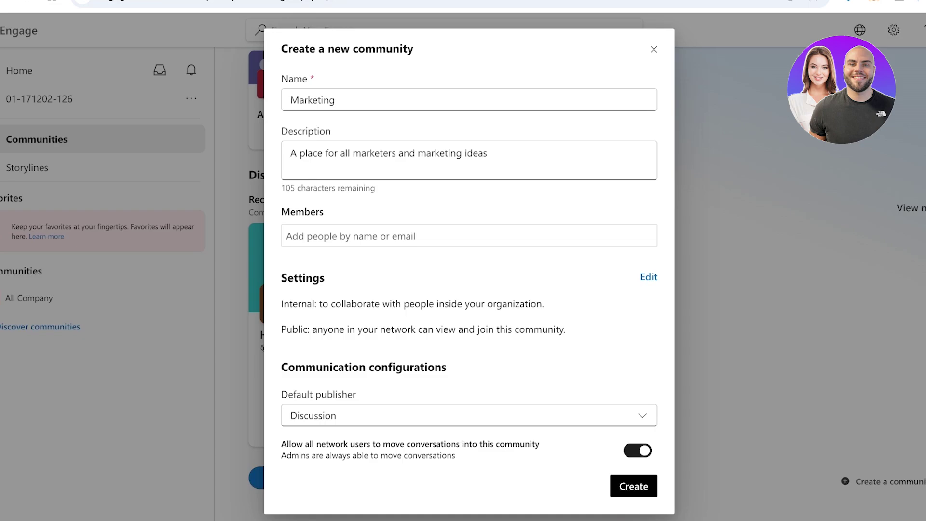
pyautogui.click(468, 236)
pyautogui.click(555, 279)
pyautogui.click(469, 235)
# - Keep Discussion as the new community's default publisher and Internal as its scope, and set its access to Private
pyautogui.click(469, 416)
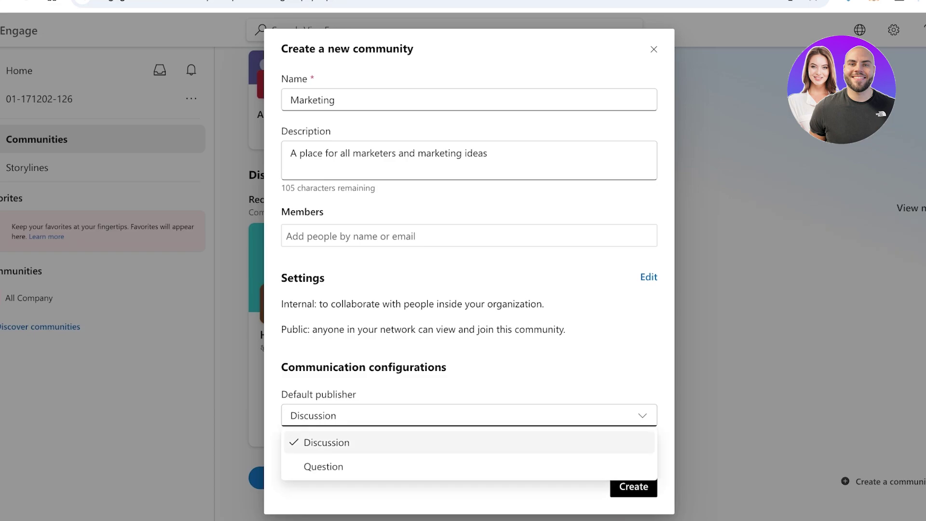
pyautogui.click(469, 442)
pyautogui.click(649, 277)
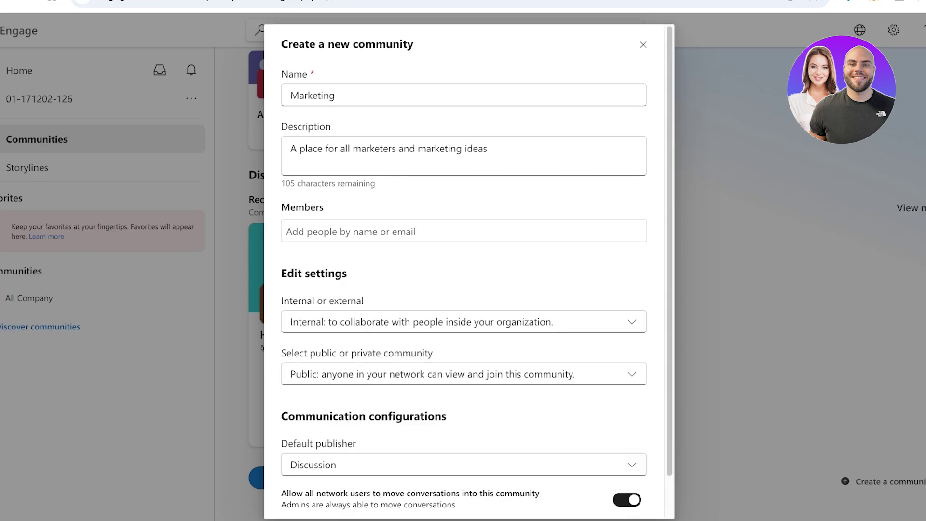
pyautogui.click(464, 321)
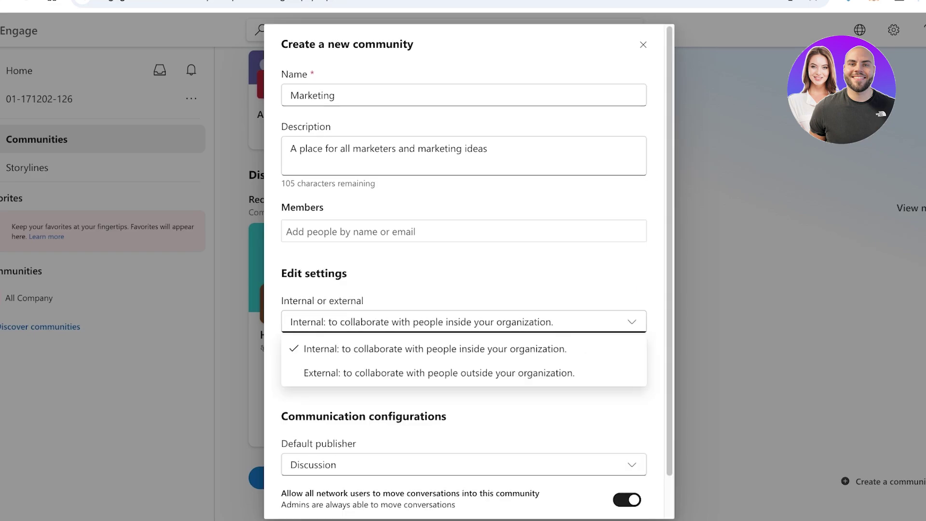
pyautogui.press('Return')
pyautogui.press('Tab')
pyautogui.hotkey('alt', 'Down')
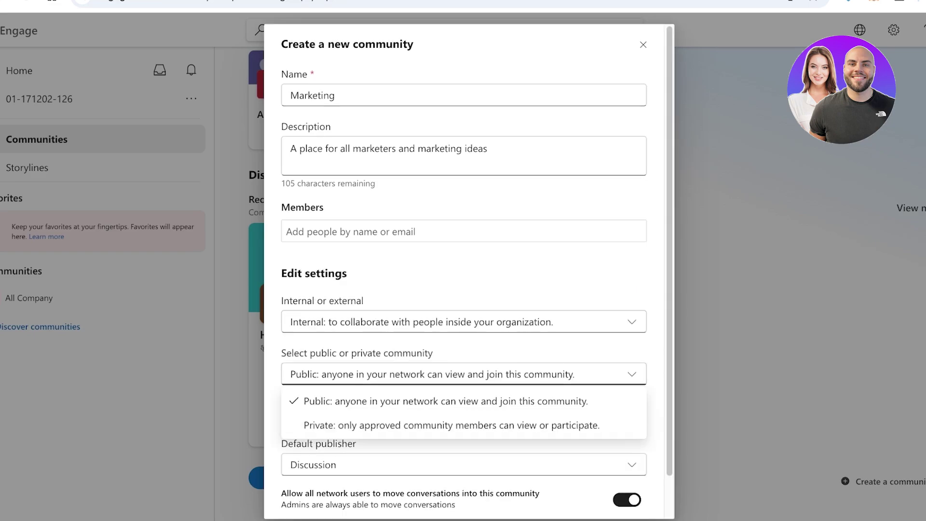
pyautogui.press('Down')
pyautogui.press('Return')
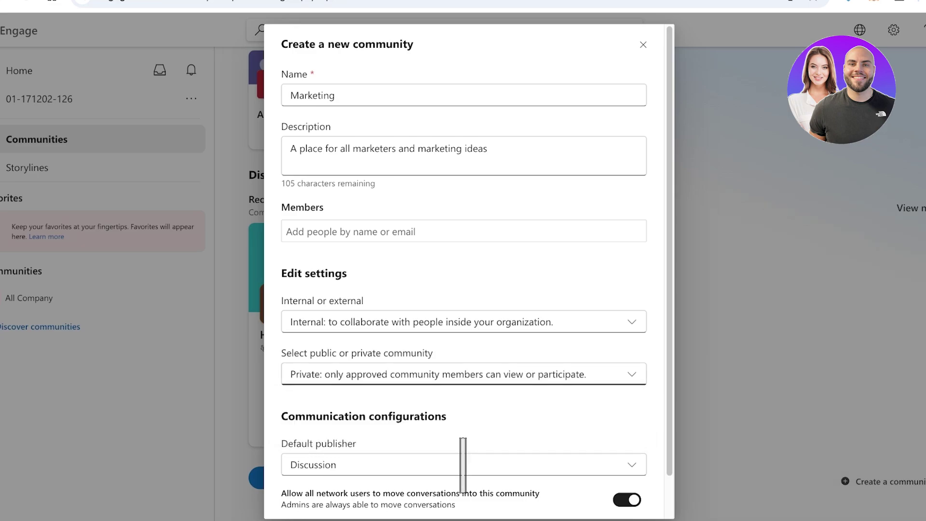
# - Try to create the Marketing community and close the creation form
pyautogui.scroll(-2, 464, 271)
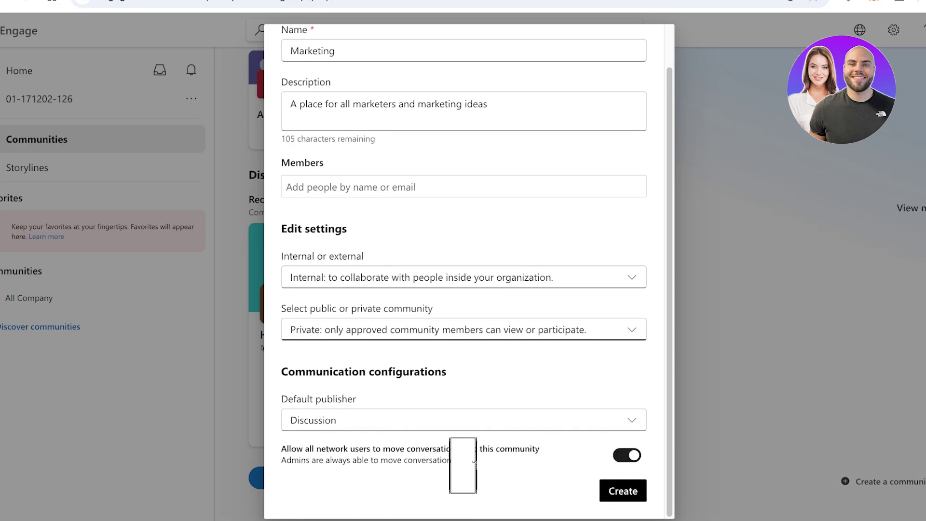
pyautogui.click(623, 491)
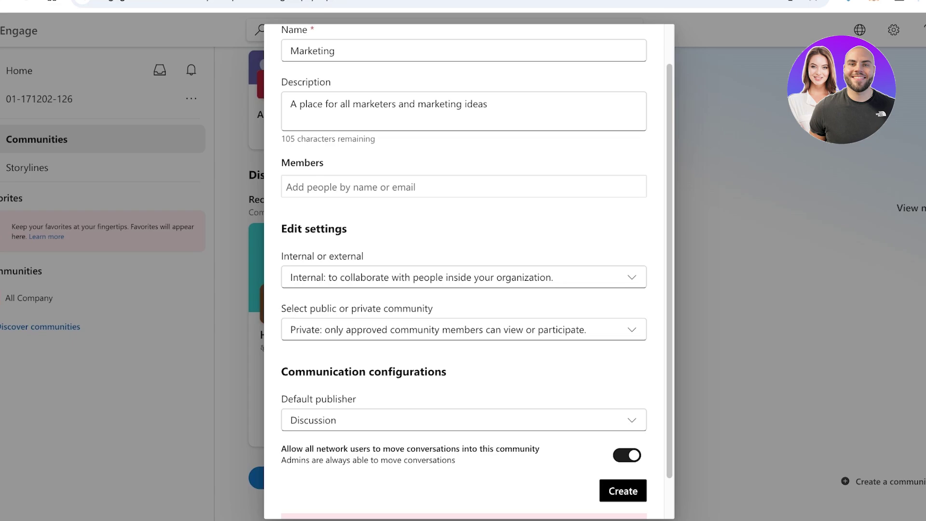
pyautogui.click(623, 491)
pyautogui.press('Escape')
# - View the Communities page, open the Storylines page and add the All Company community to the favorites
pyautogui.scroll(2, 569, 284)
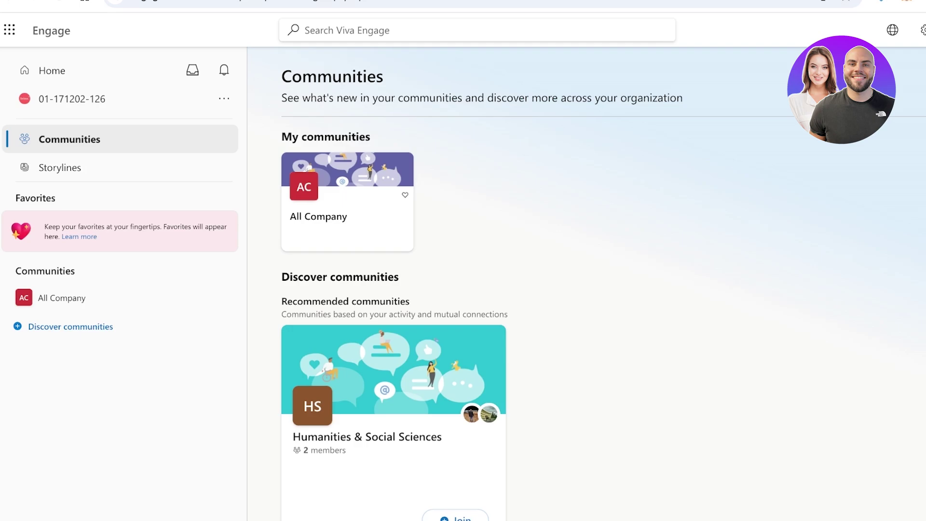
pyautogui.scroll(-2, 579, 289)
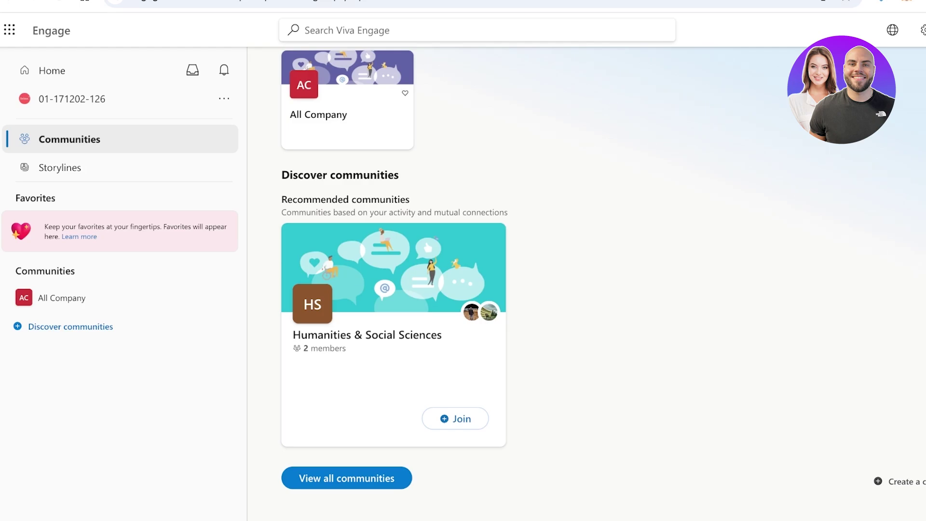
pyautogui.click(60, 168)
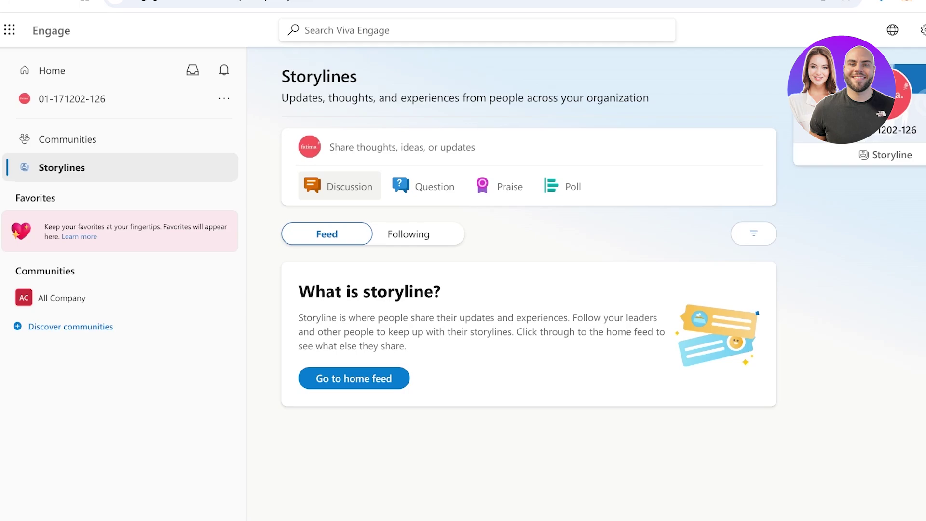
pyautogui.click(23, 297)
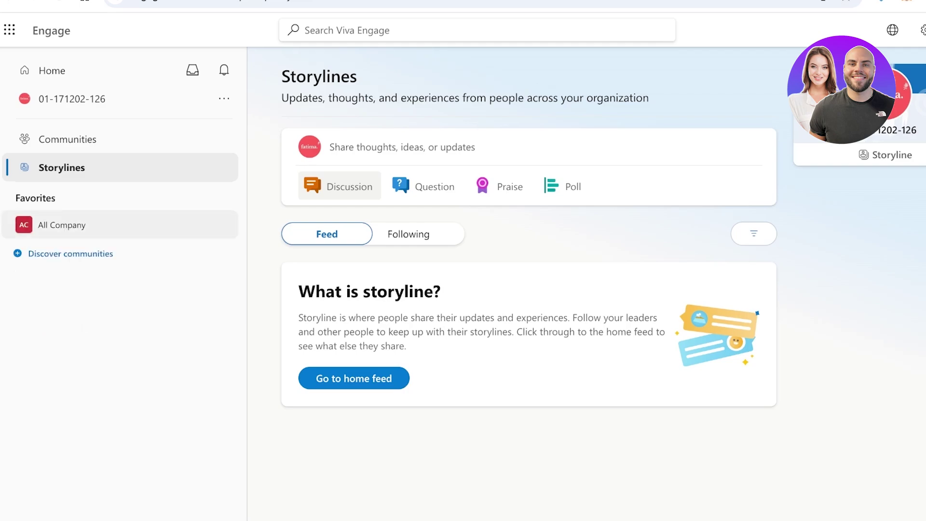
# - Browse the conversations in the All Company community and view its events page
pyautogui.click(62, 225)
pyautogui.scroll(-5, 528, 289)
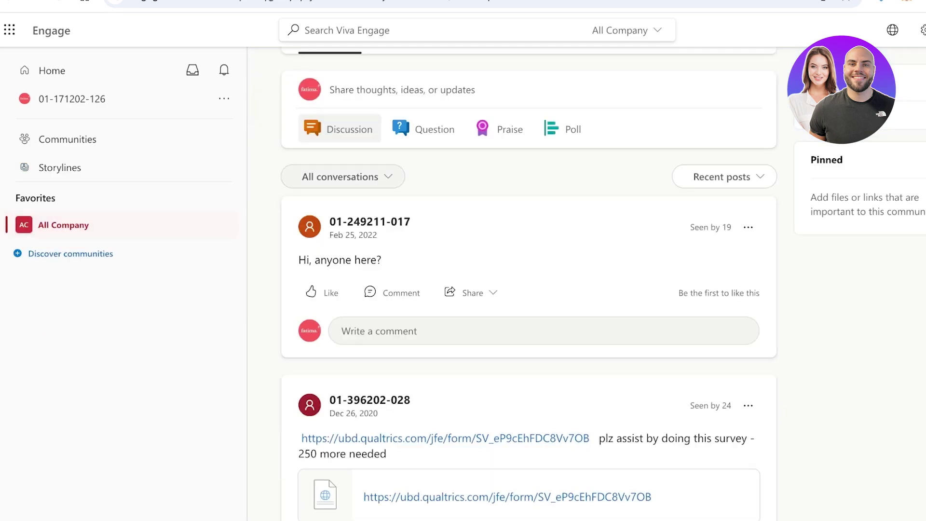
pyautogui.scroll(-10, 400, 183)
pyautogui.scroll(-8, 400, 183)
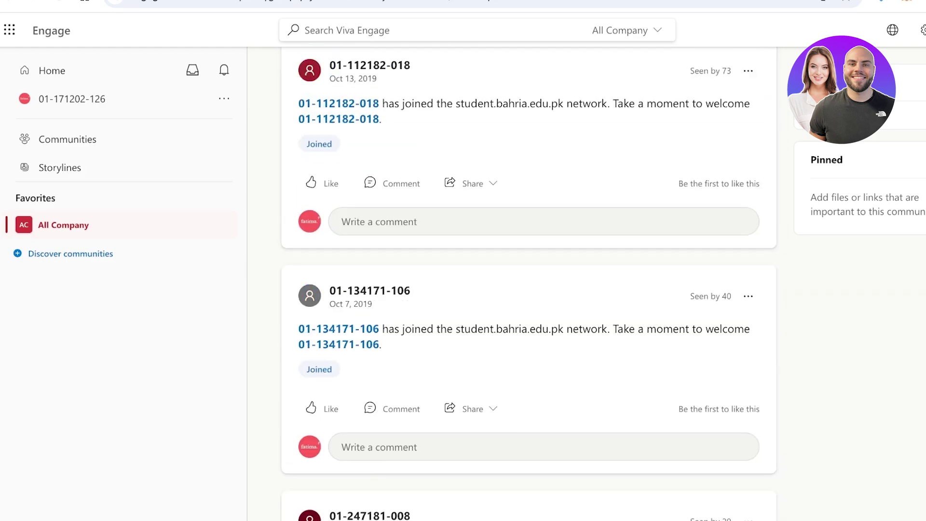
pyautogui.scroll(-10, 347, 345)
pyautogui.scroll(20, 347, 345)
pyautogui.scroll(3, 528, 289)
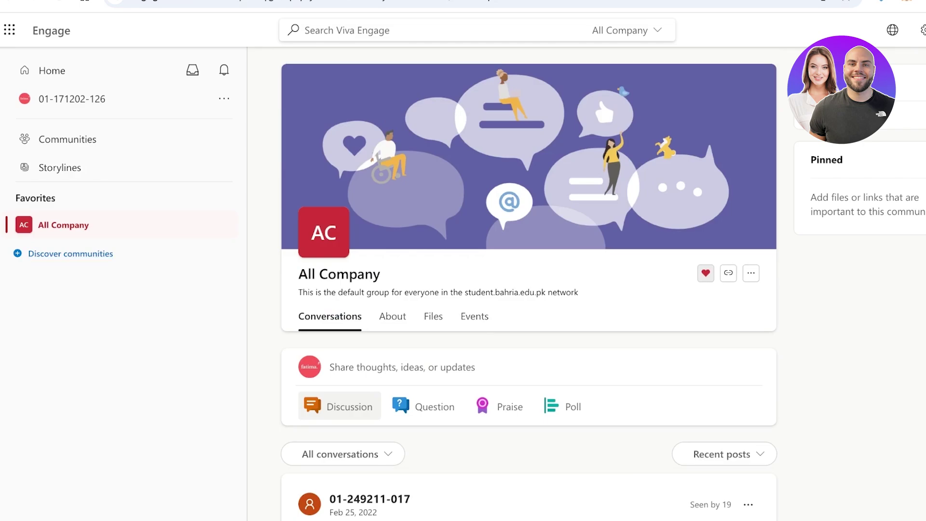
pyautogui.scroll(-1, 528, 290)
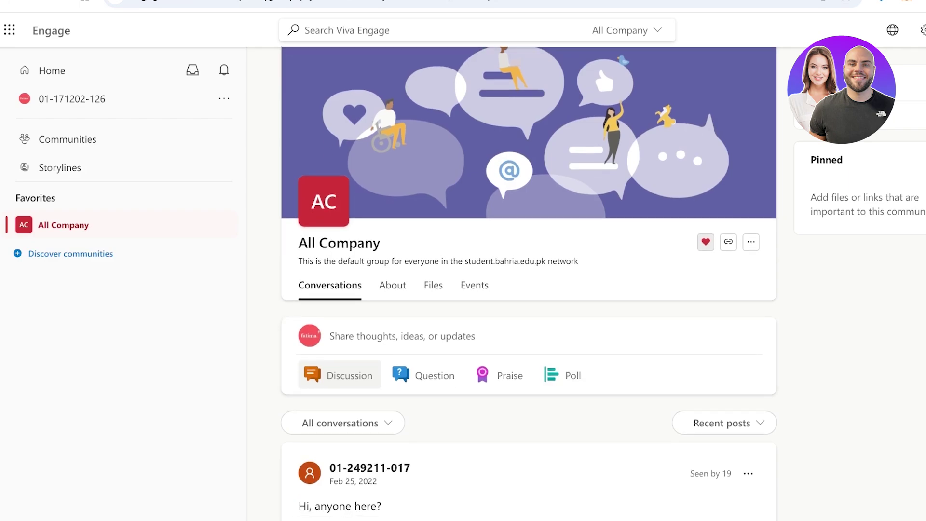
pyautogui.click(474, 286)
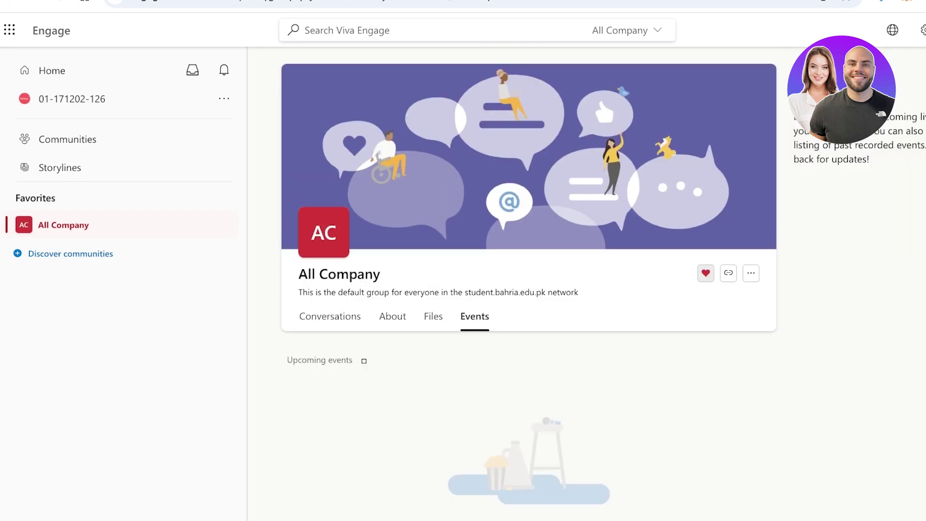
# - View the All Company community's files page, then open and close its file upload form without choosing a file
pyautogui.scroll(-1, 529, 289)
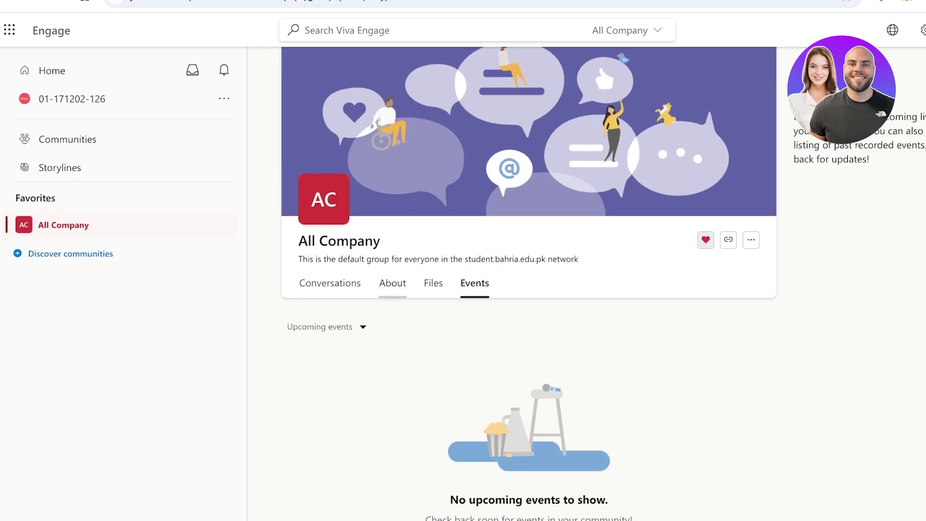
pyautogui.click(393, 284)
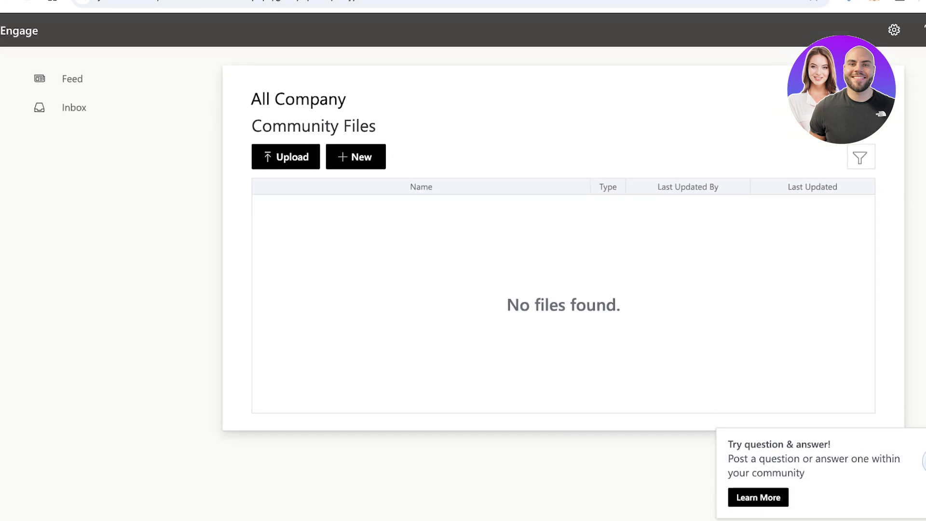
pyautogui.click(285, 156)
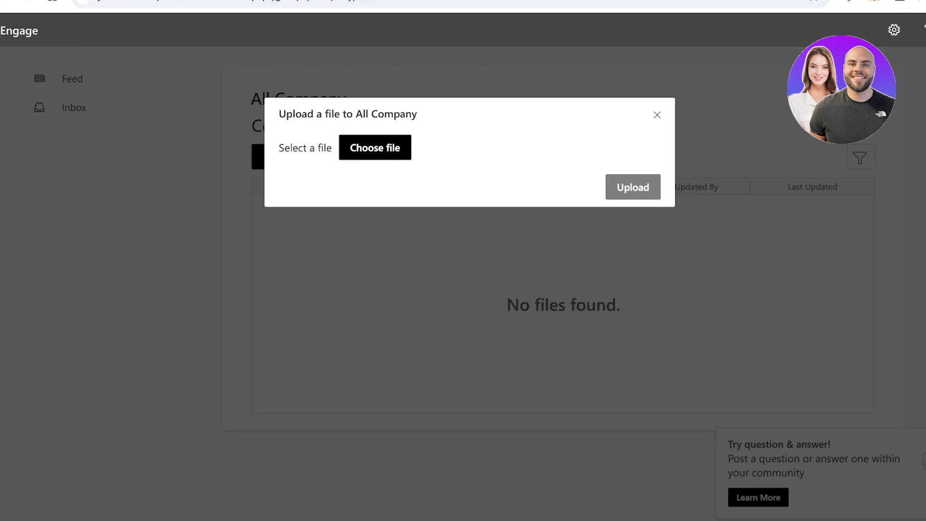
pyautogui.press('Escape')
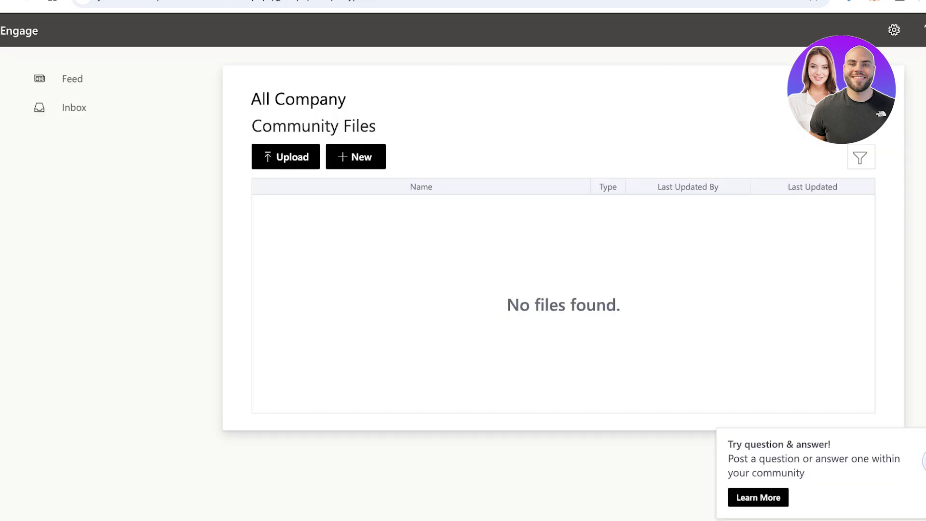
# - Switch to Viva Connections and look through its home page, from the dashboard to the resources and the additional Viva apps
pyautogui.click(0, 30)
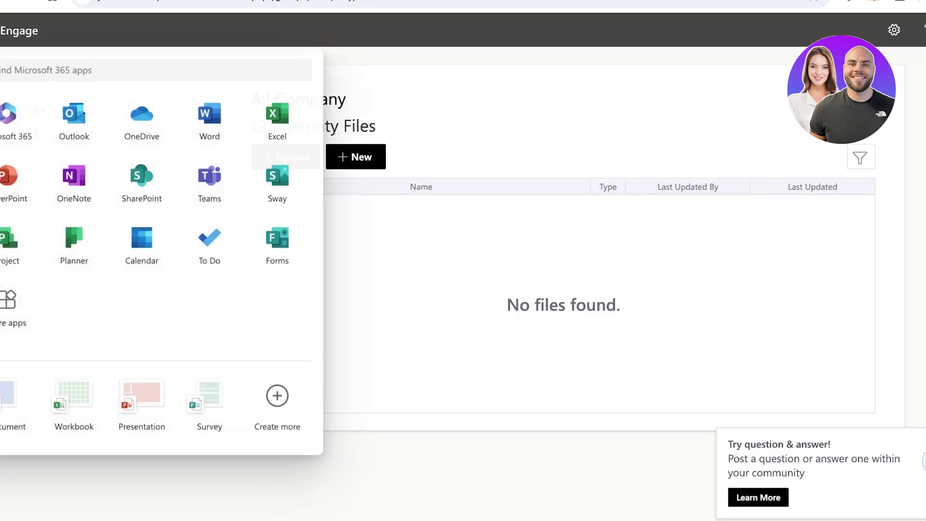
pyautogui.hotkey('ctrl', 'shift', 'Tab')
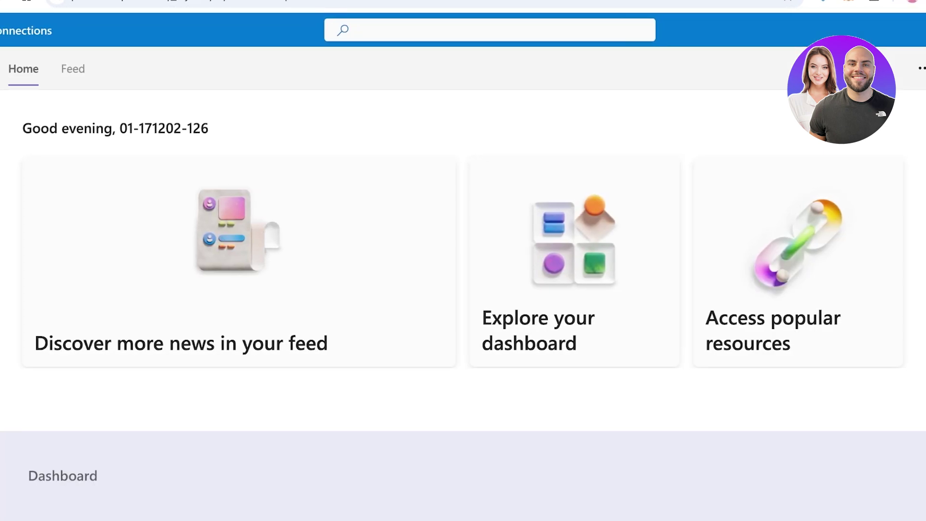
pyautogui.scroll(-6, 463, 304)
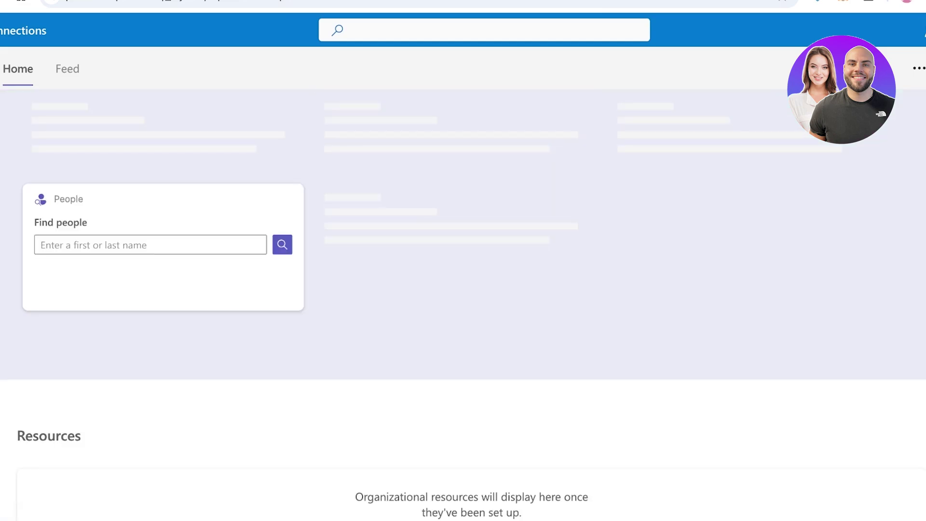
pyautogui.scroll(7, 463, 304)
pyautogui.click(303, 109)
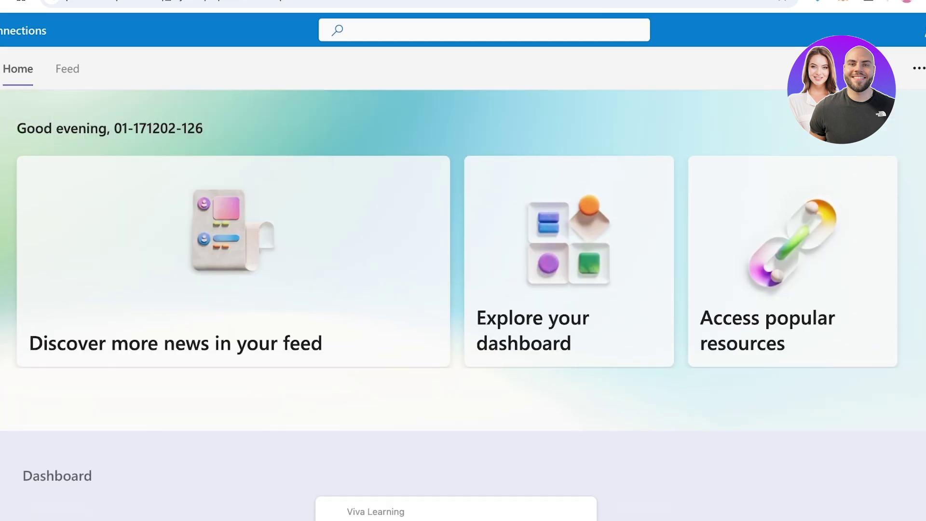
pyautogui.scroll(-10, 463, 289)
pyautogui.scroll(-1, 463, 289)
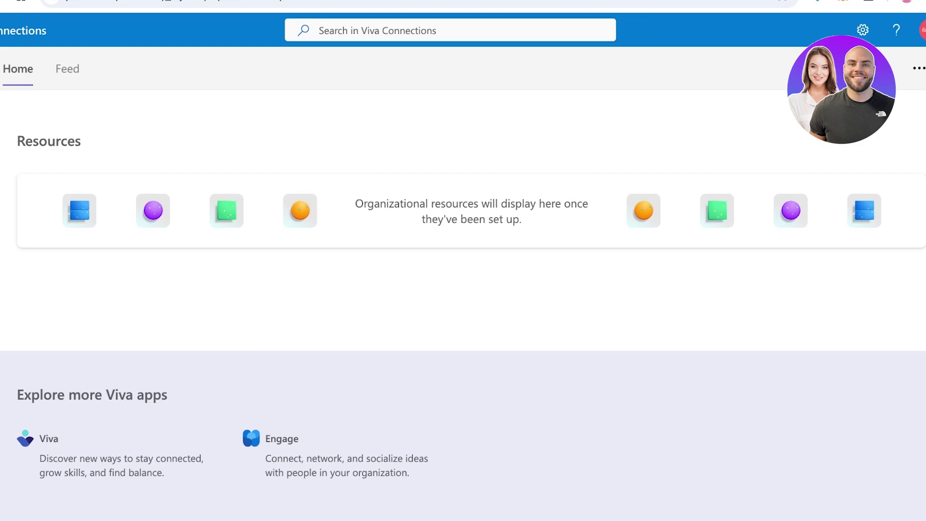
pyautogui.click(919, 68)
pyautogui.click(920, 68)
# - Open the Viva Connections feed and browse the industry news articles
pyautogui.click(68, 68)
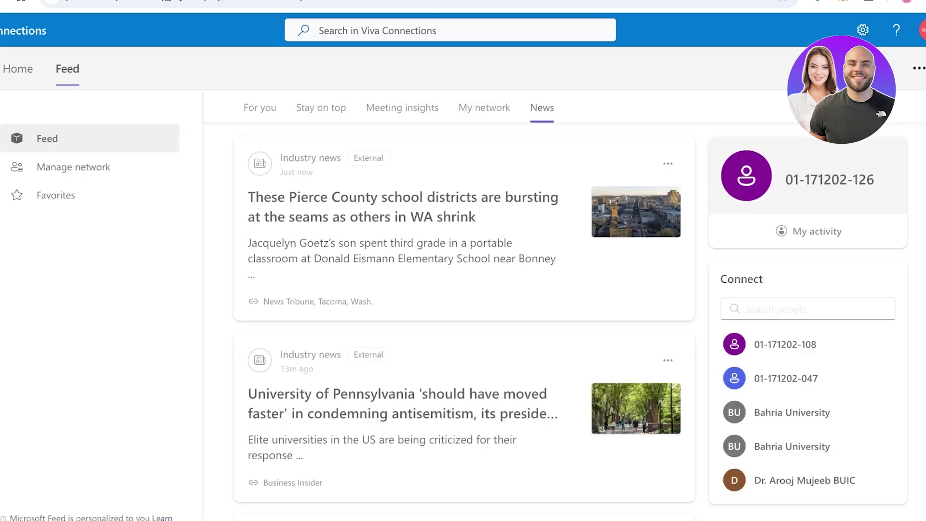
pyautogui.scroll(-8, 464, 318)
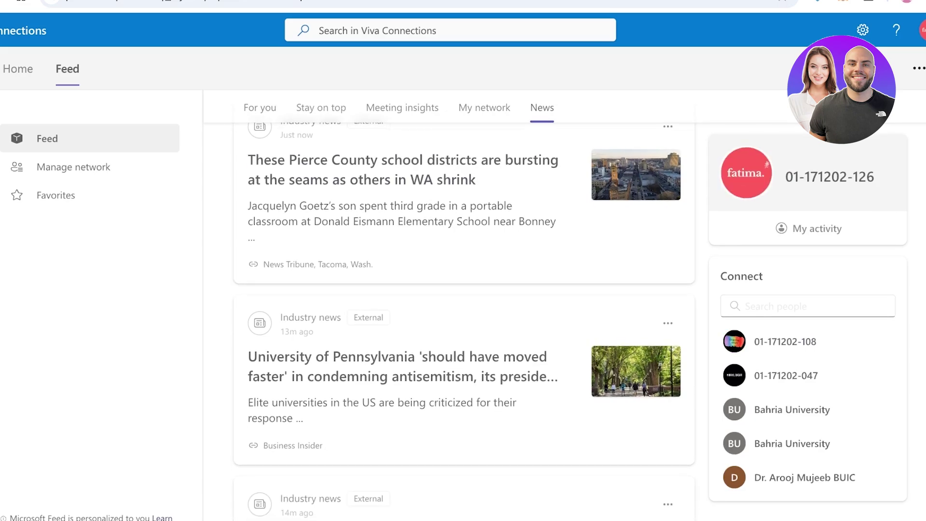
pyautogui.scroll(-8, 464, 305)
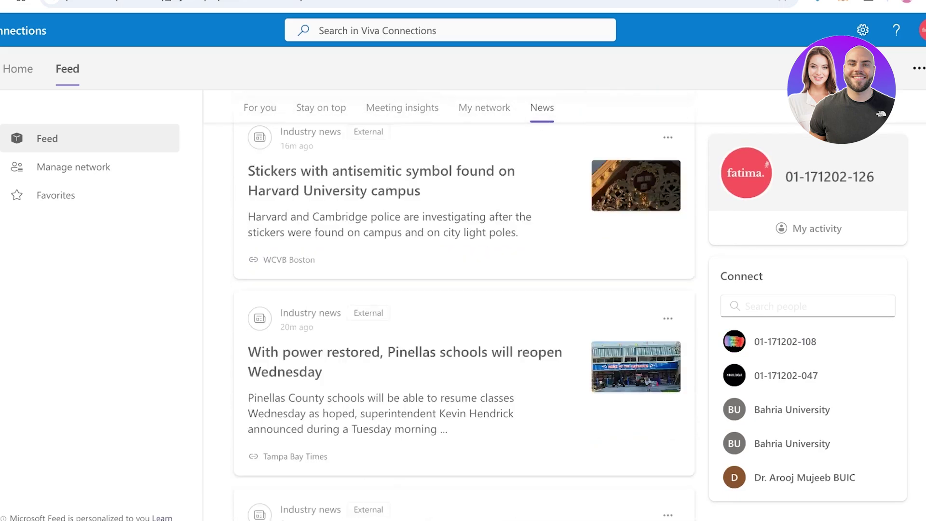
pyautogui.scroll(1, 464, 305)
pyautogui.scroll(3, 464, 305)
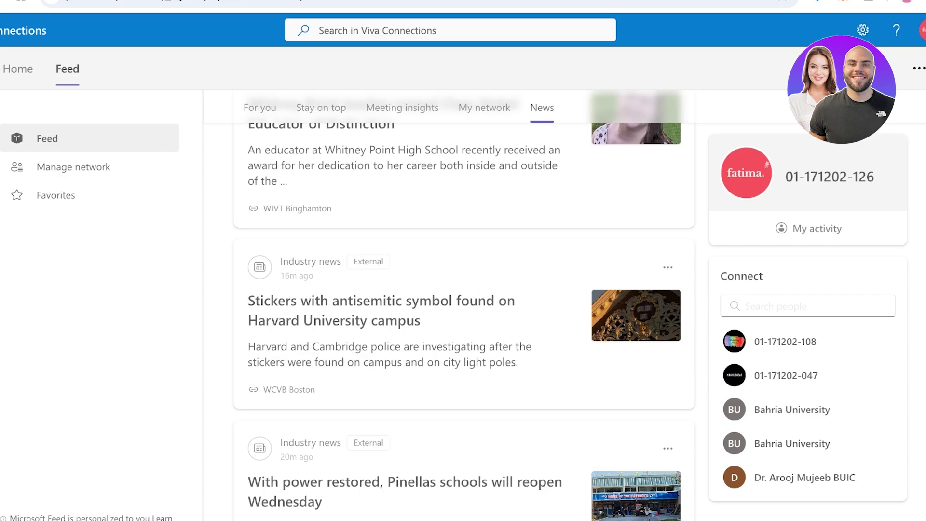
pyautogui.scroll(7, 464, 306)
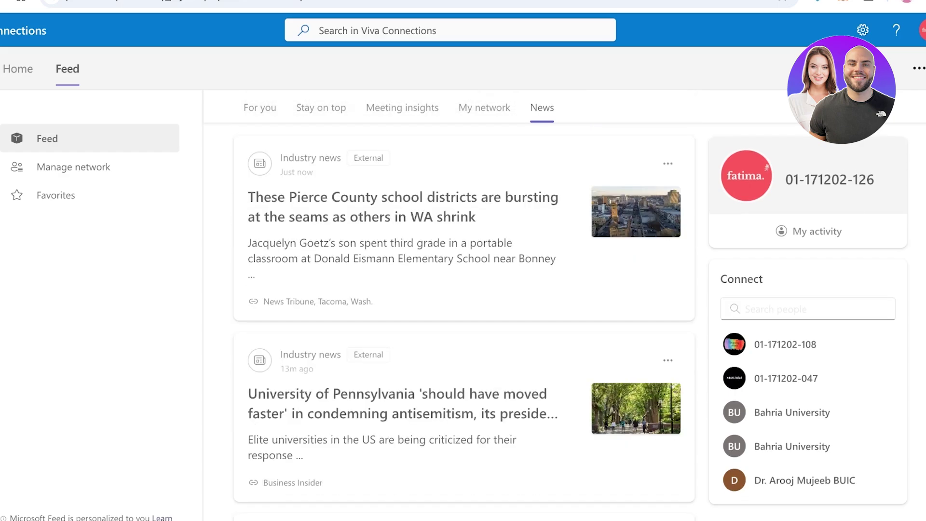
pyautogui.scroll(-20, 400, 207)
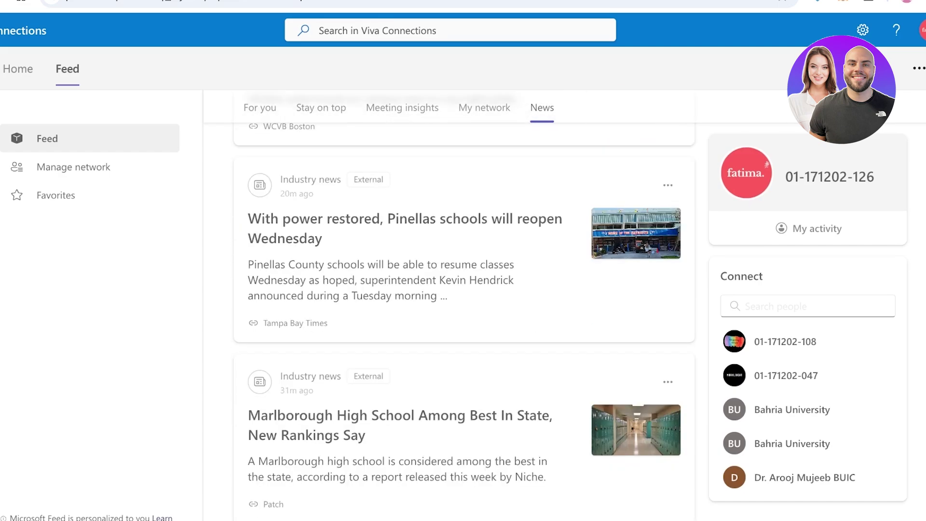
pyautogui.scroll(-6, 464, 306)
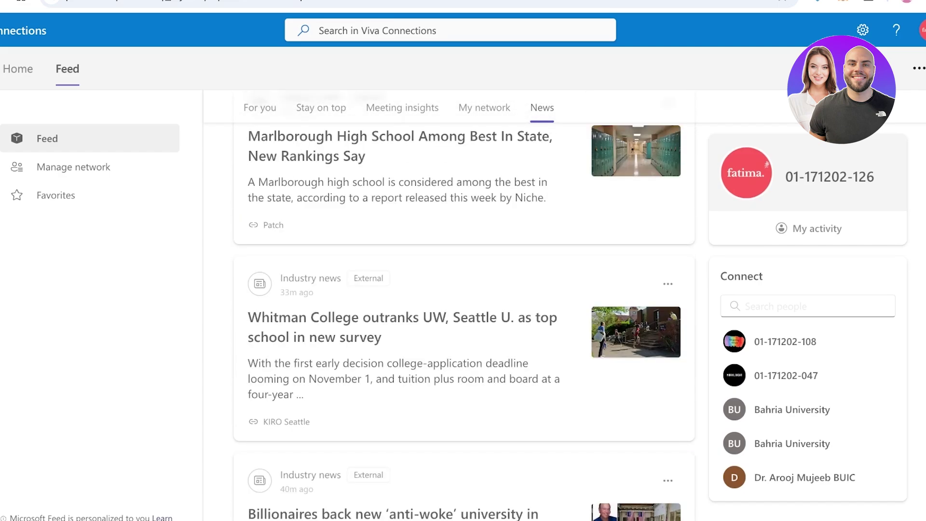
pyautogui.scroll(-10, 464, 305)
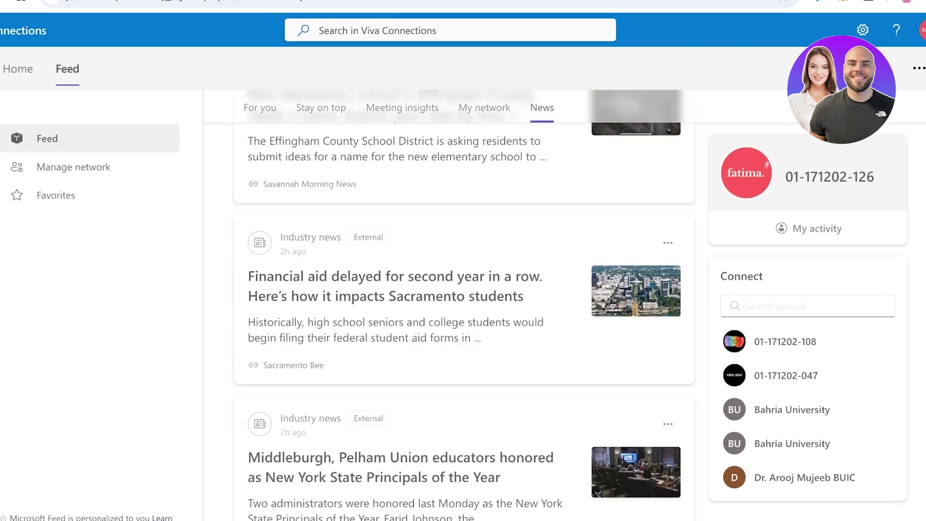
pyautogui.scroll(-5, 400, 229)
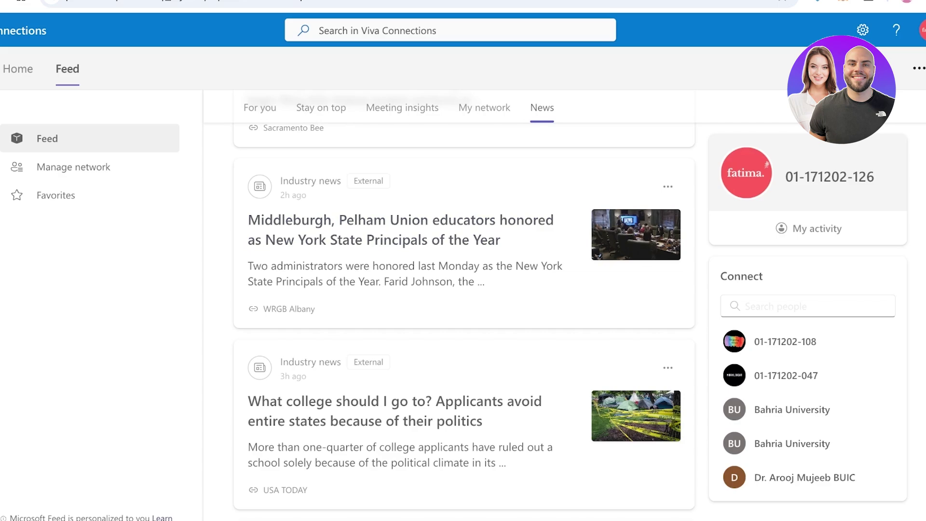
# - View the feed's For you, Stay on top and Meeting insights sections and return to Stay on top
pyautogui.click(260, 107)
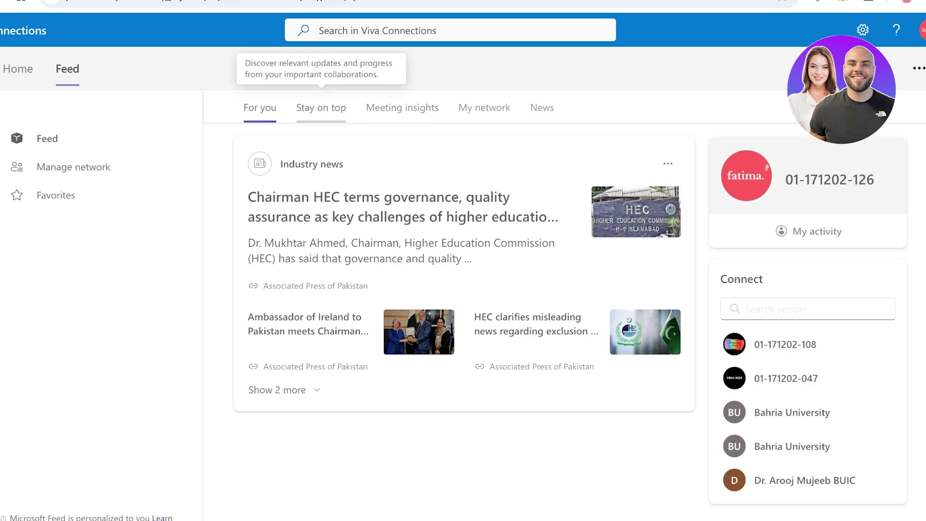
pyautogui.click(321, 107)
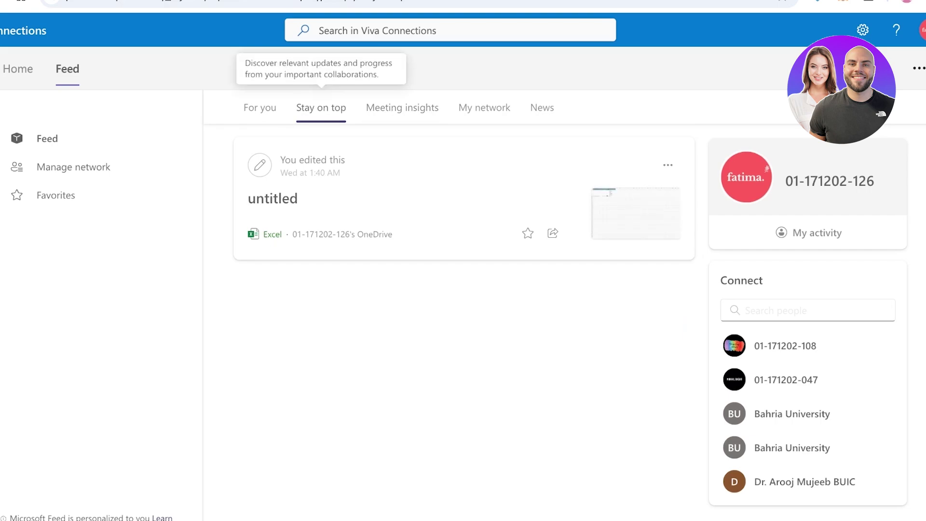
pyautogui.click(402, 107)
pyautogui.click(321, 107)
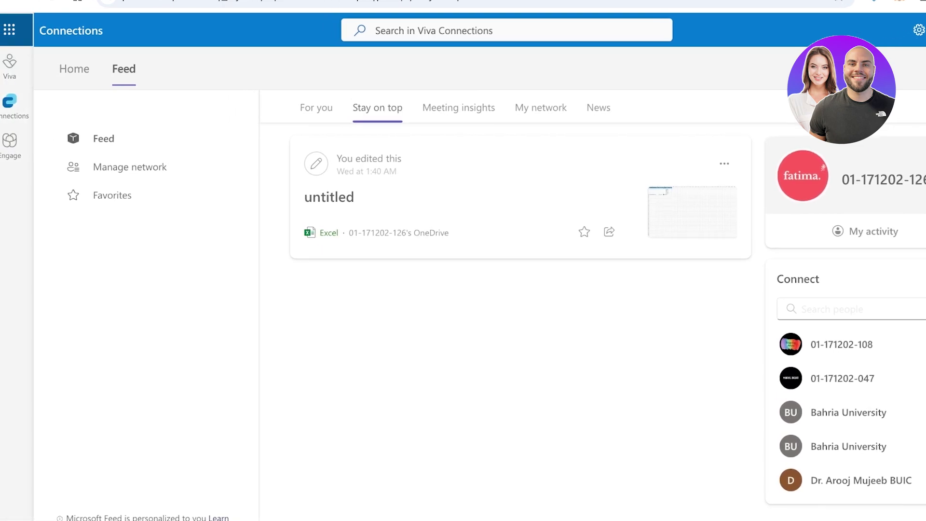
# - Check the list of Microsoft 365 apps, then look over the Viva welcome page and the Connections home page
pyautogui.click(9, 29)
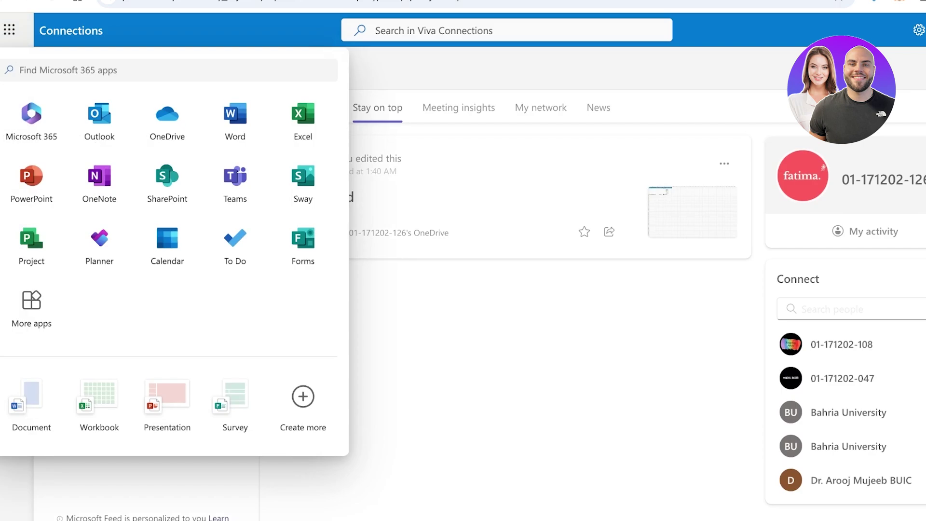
pyautogui.click(9, 29)
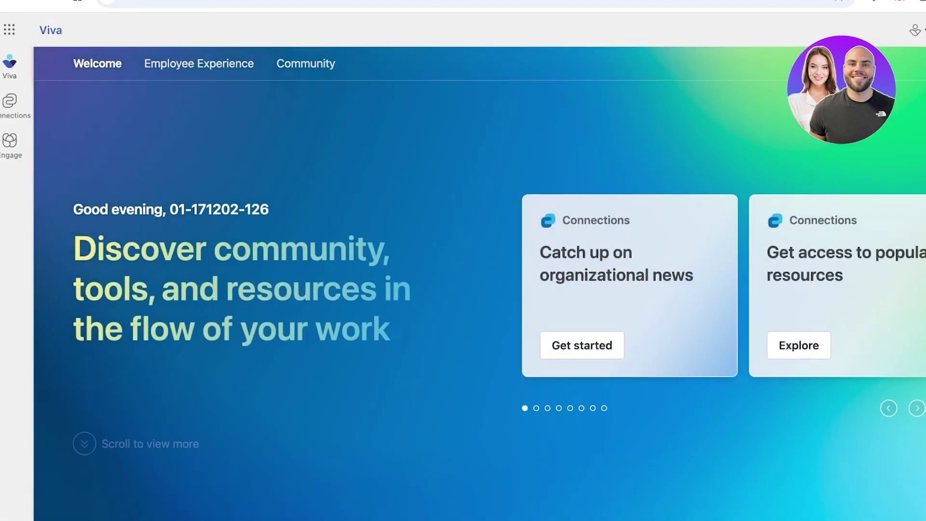
pyautogui.scroll(-6, 480, 289)
pyautogui.scroll(6, 480, 289)
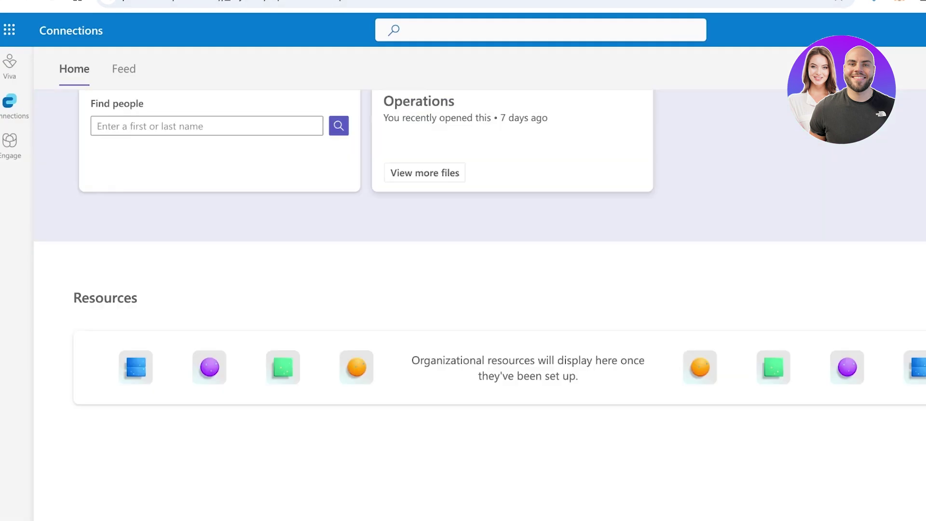
pyautogui.scroll(6, 480, 289)
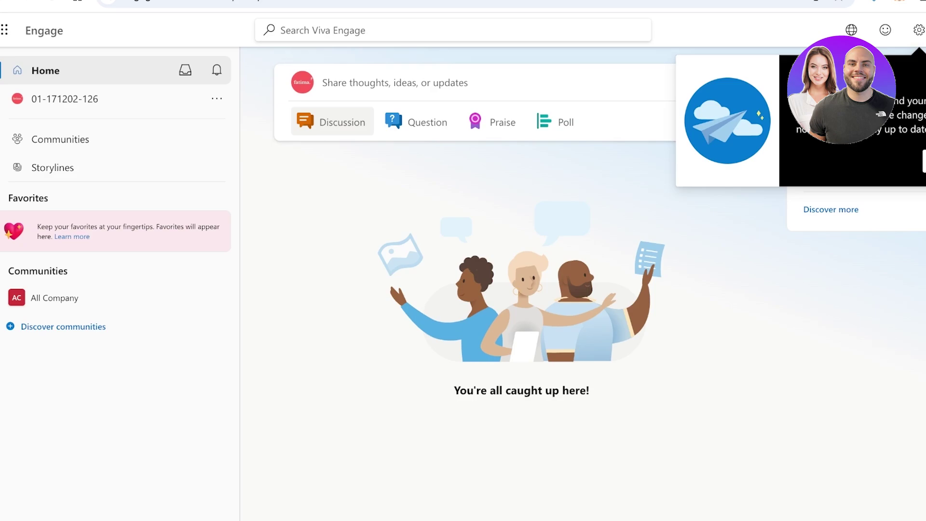
# - Dismiss the tip on the Viva Engage home page and view the Communities and Storylines pages
pyautogui.click(924, 161)
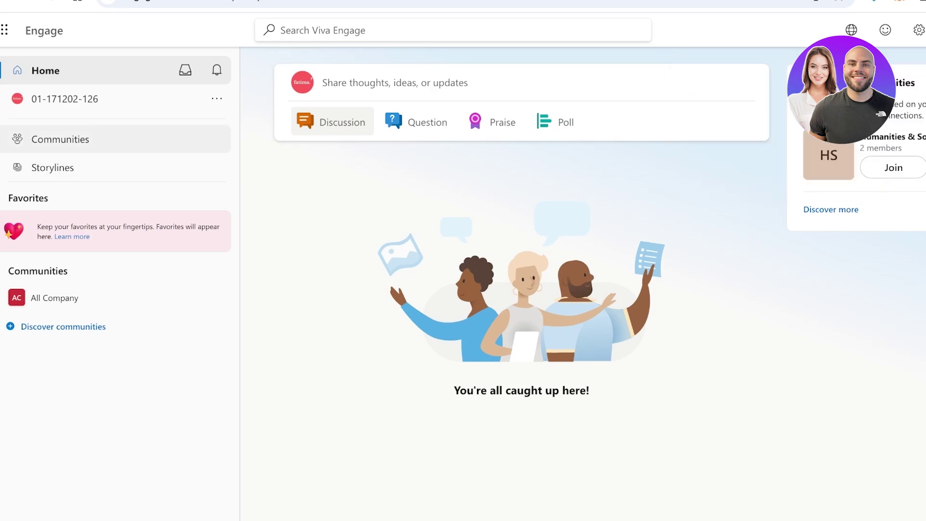
pyautogui.click(61, 139)
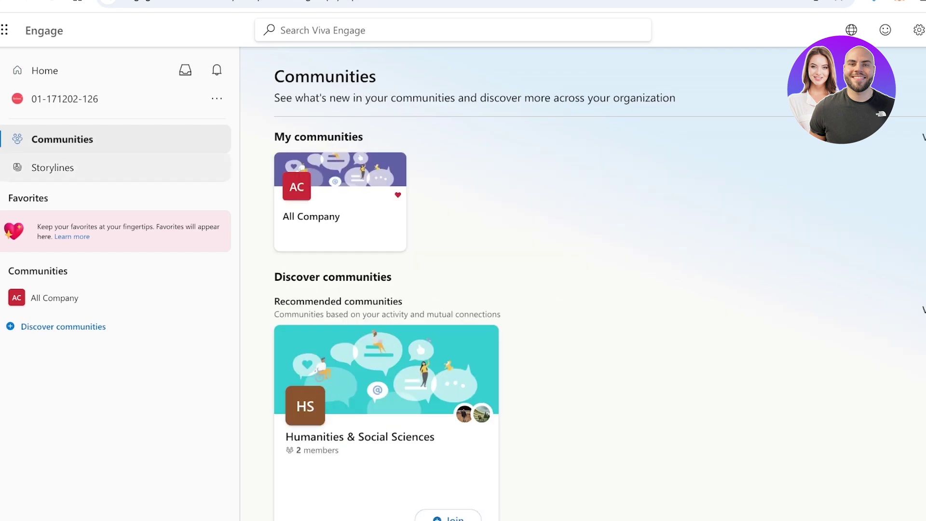
pyautogui.click(53, 167)
# - Post the discussion message "HR is xyz" to the personal storyline
pyautogui.click(393, 147)
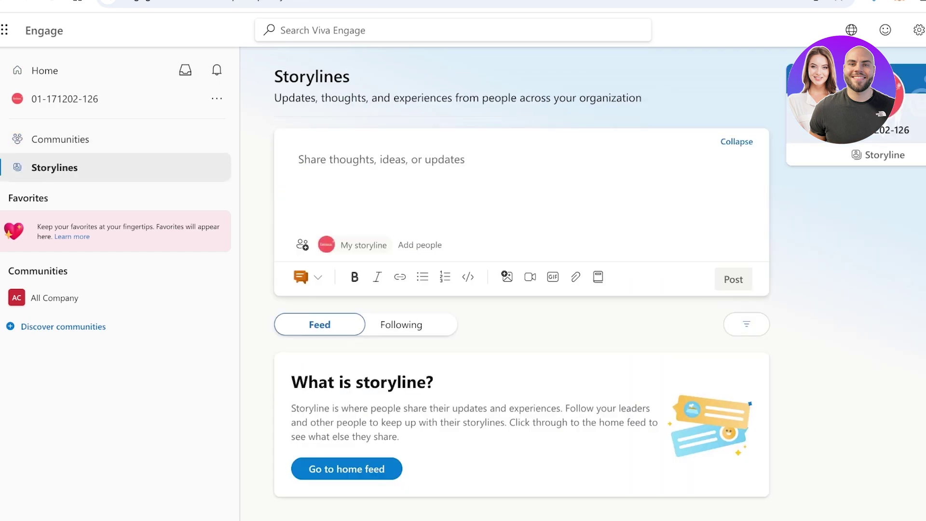
pyautogui.write('fr')
pyautogui.press('BackSpace')
pyautogui.write('ou')
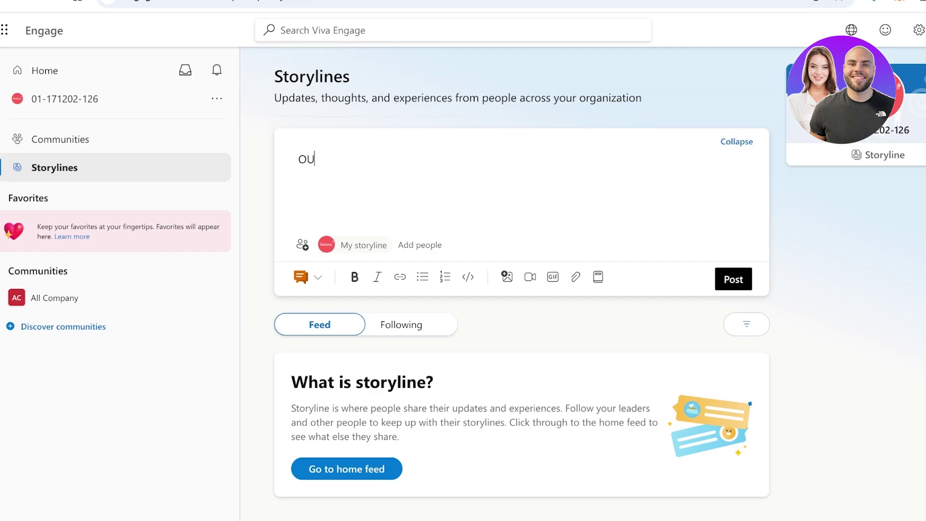
pyautogui.press('BackSpace')
pyautogui.press('BackSpace')
pyautogui.write('HR is xyz')
pyautogui.click(733, 279)
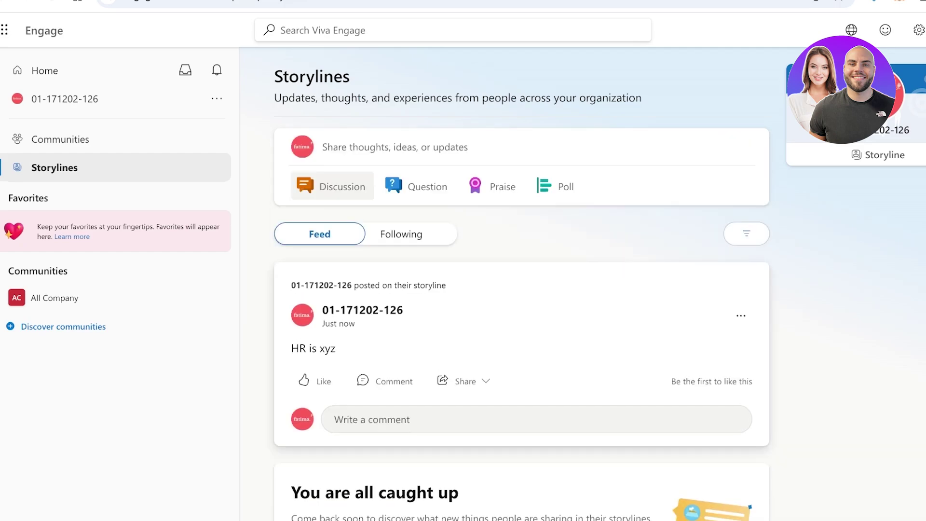
# - Delete the "HR is xyz" post from the storyline and confirm the deletion
pyautogui.click(741, 316)
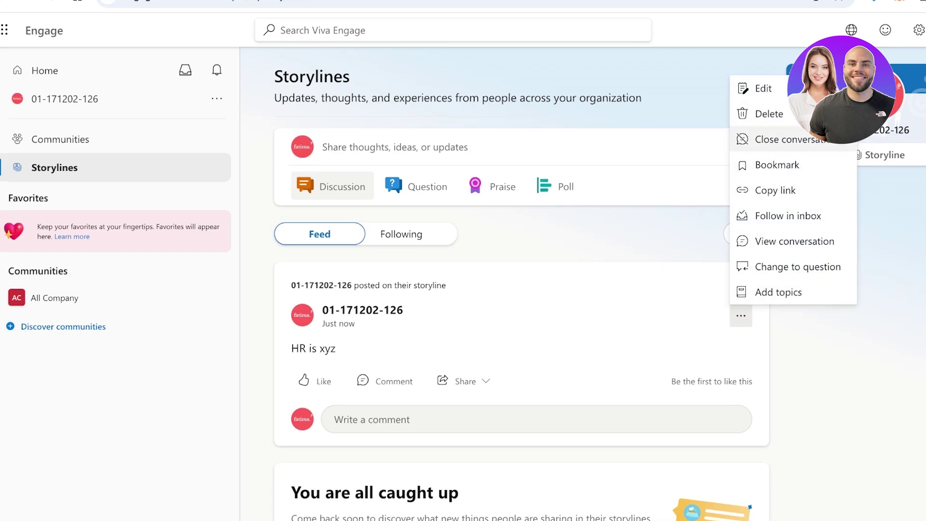
pyautogui.click(769, 114)
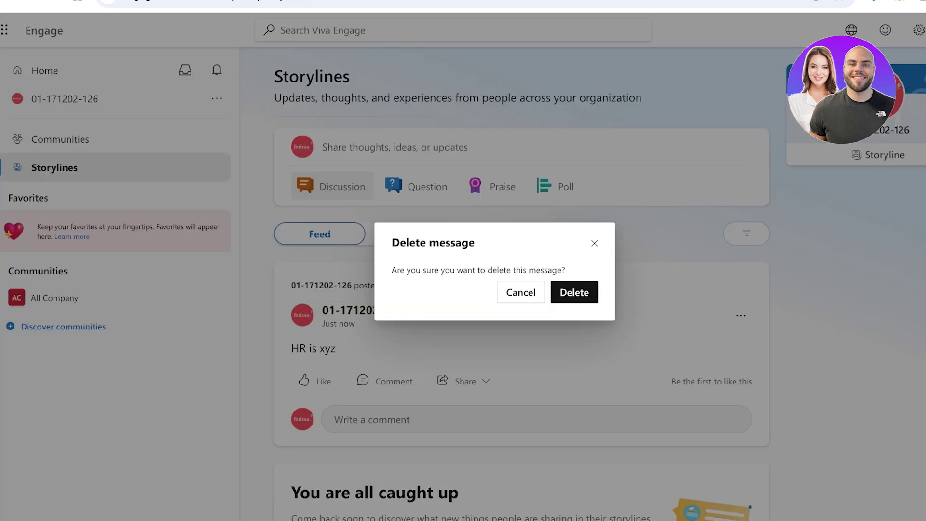
pyautogui.click(574, 292)
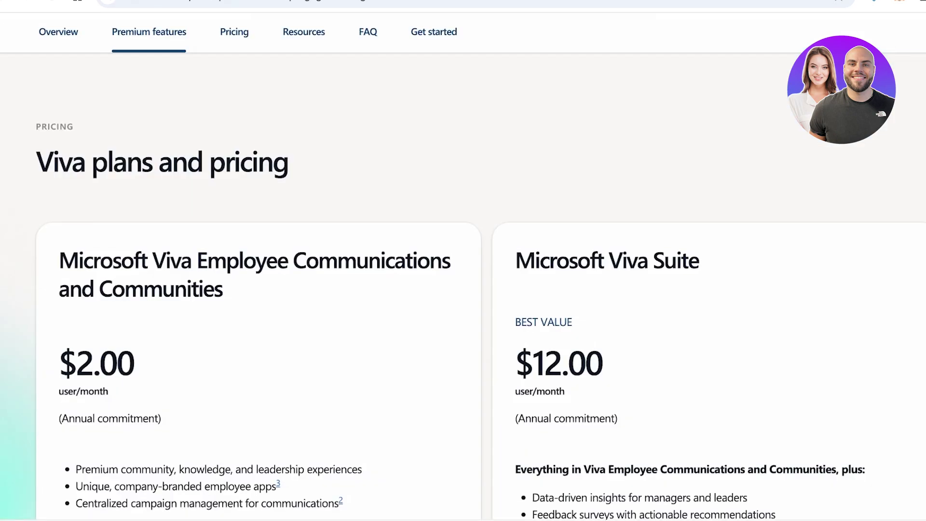
# - Examine the Viva plans and pricing on the product web page, along with its overview section
pyautogui.scroll(10, 463, 261)
pyautogui.scroll(-6, 463, 261)
pyautogui.scroll(-12, 463, 261)
pyautogui.scroll(8, 463, 260)
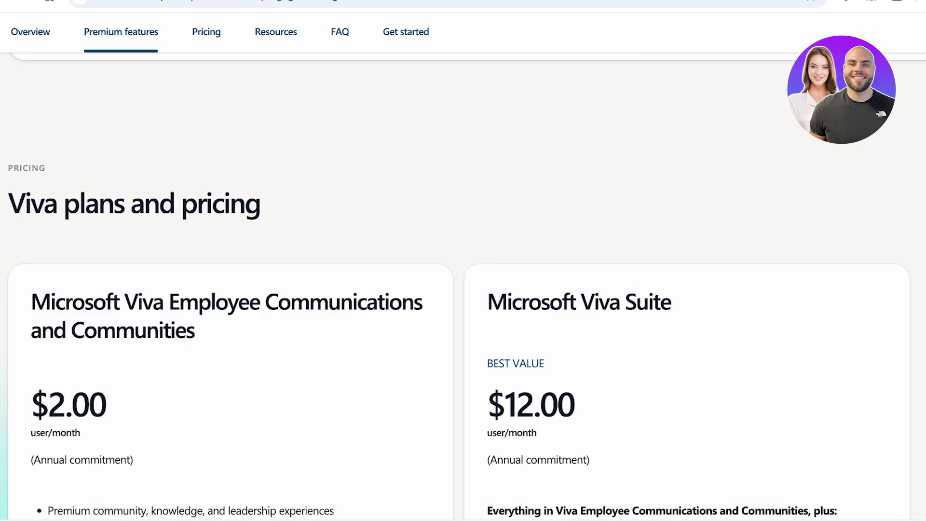
pyautogui.scroll(-8, 463, 261)
pyautogui.scroll(5, 463, 260)
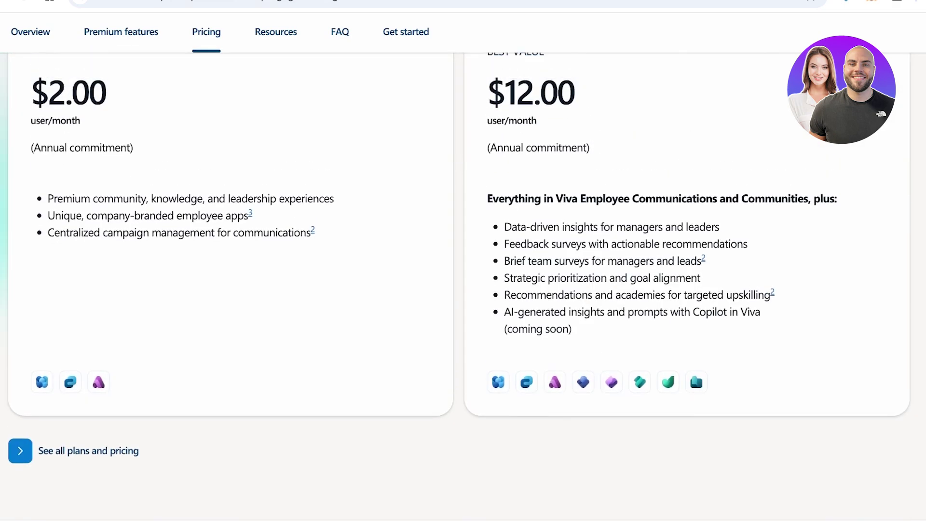
pyautogui.scroll(15, 463, 260)
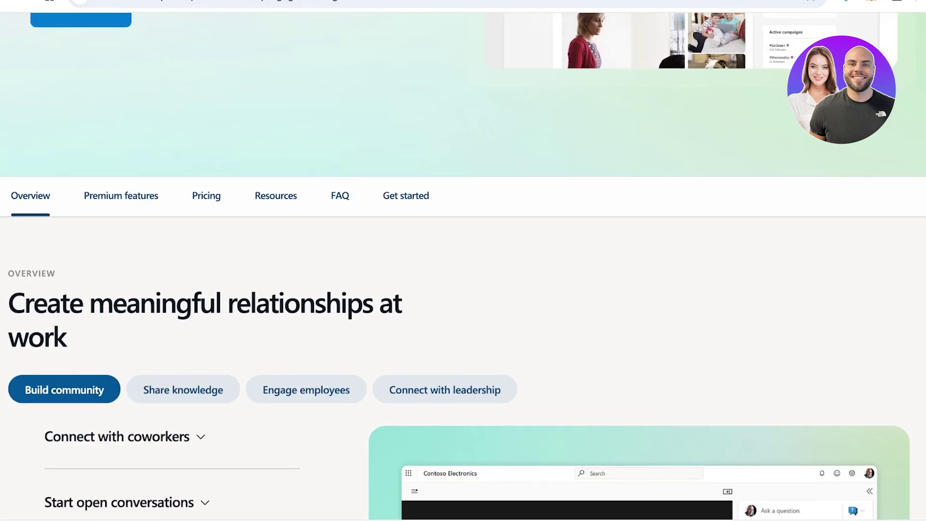
pyautogui.scroll(-10, 463, 260)
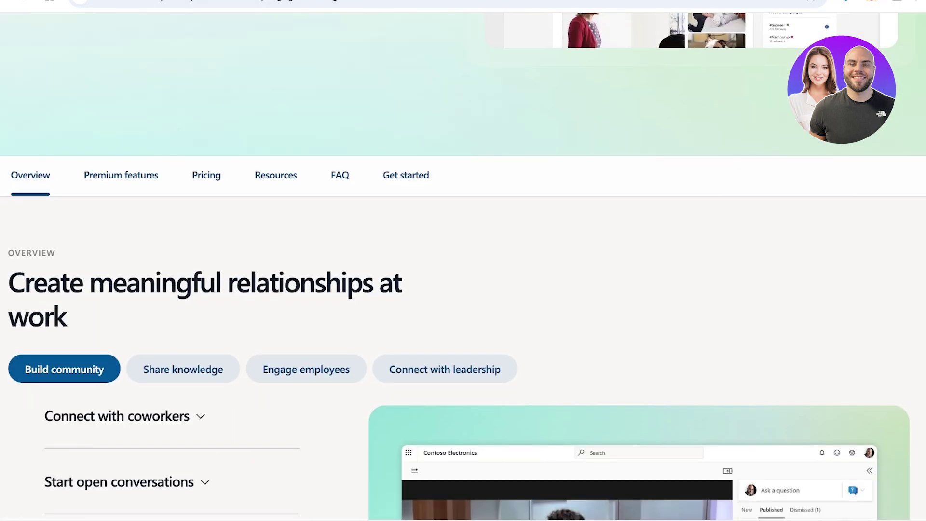